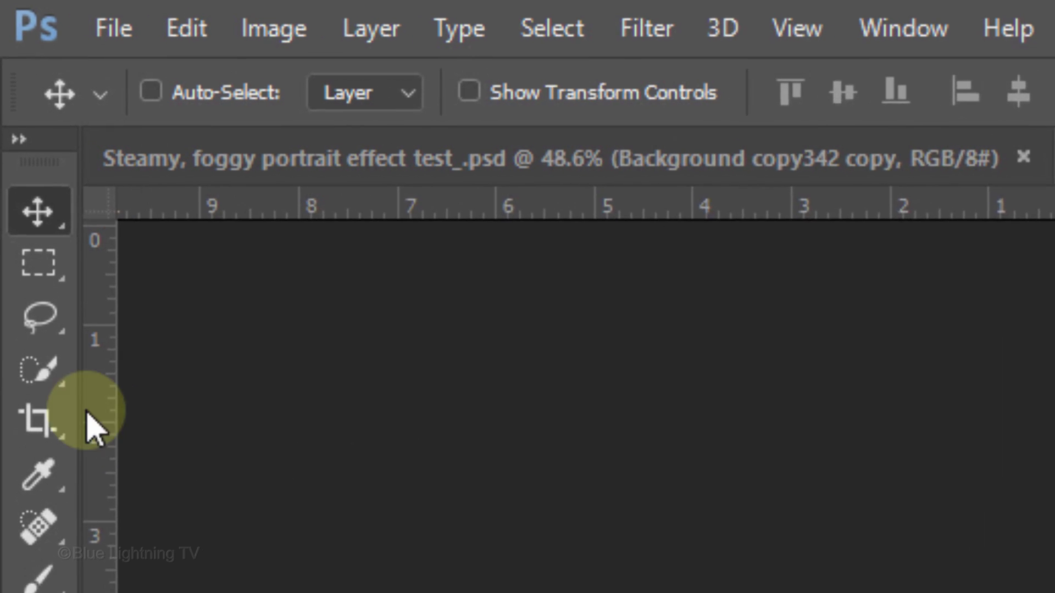
- Brush a Quick Selection over both figures, then check it in Quick Mask and return
left_click_drag(38, 370, 231, 373)
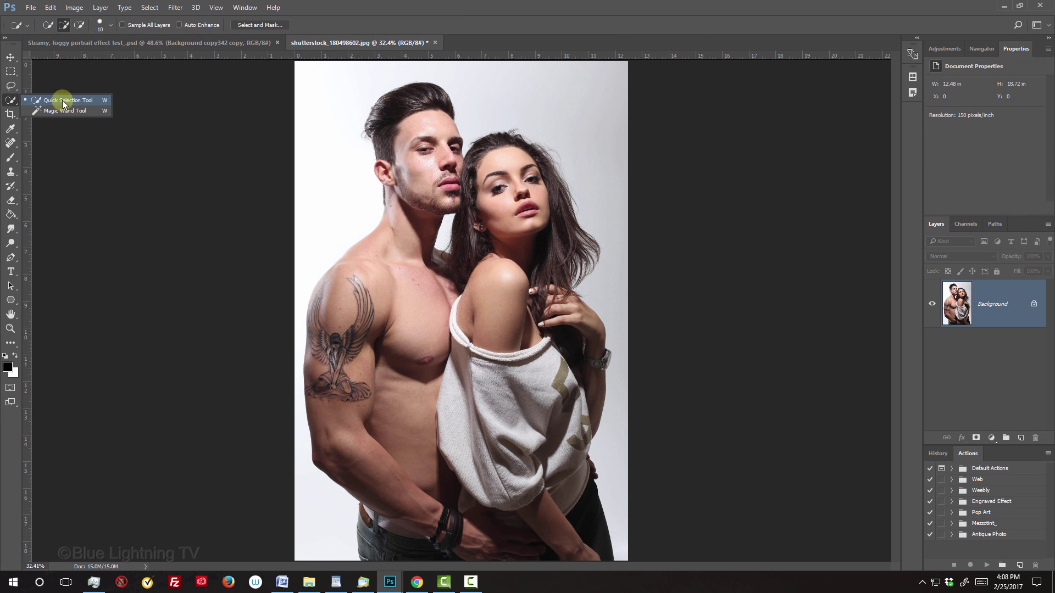
mouse_move(379, 102)
left_mouse_down()
mouse_move(426, 86)
mouse_move(405, 128)
mouse_move(454, 172)
mouse_move(424, 201)
mouse_move(379, 170)
mouse_move(386, 209)
mouse_move(457, 208)
mouse_move(353, 268)
mouse_move(332, 311)
mouse_move(381, 335)
mouse_move(334, 421)
mouse_move(359, 457)
mouse_move(371, 553)
mouse_move(486, 552)
mouse_move(567, 526)
mouse_move(586, 458)
mouse_move(590, 468)
mouse_move(557, 424)
mouse_move(493, 437)
mouse_move(527, 346)
mouse_move(568, 313)
mouse_move(599, 325)
mouse_move(595, 357)
mouse_move(547, 282)
mouse_move(558, 257)
mouse_move(516, 205)
mouse_move(509, 233)
left_mouse_up()
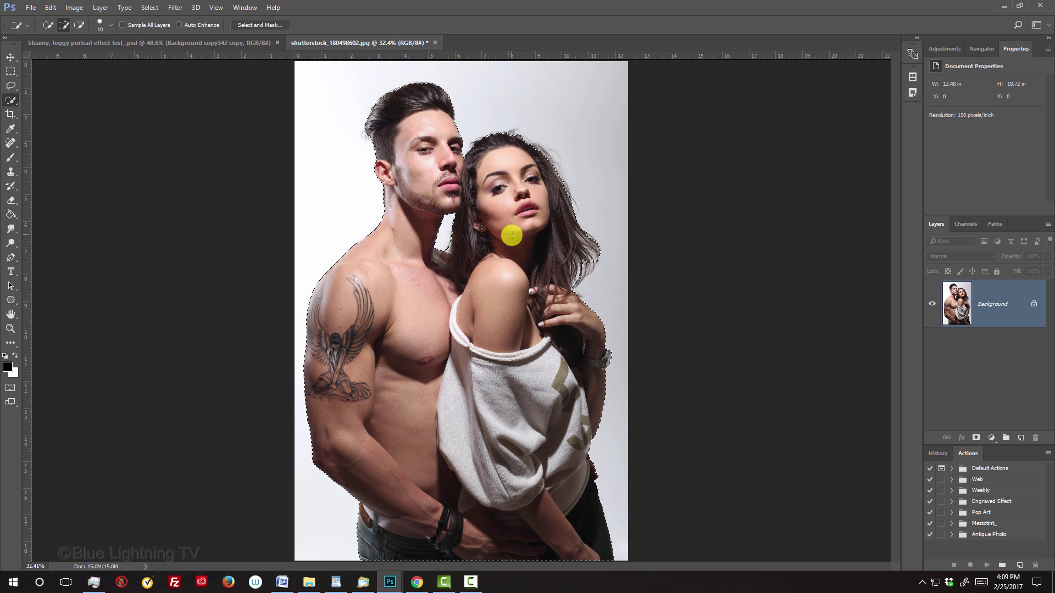
key("q")
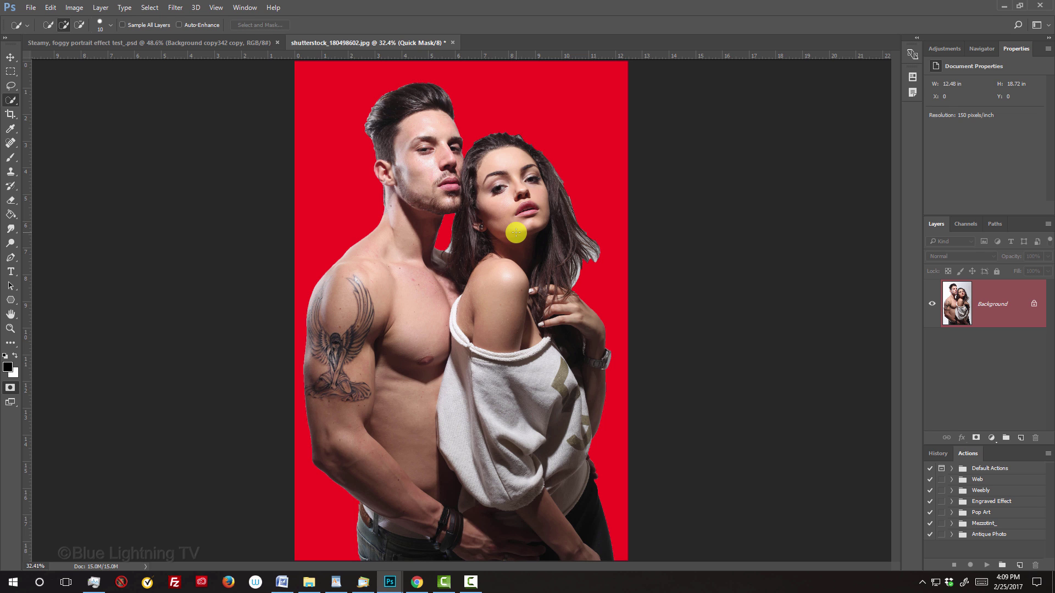
key("q")
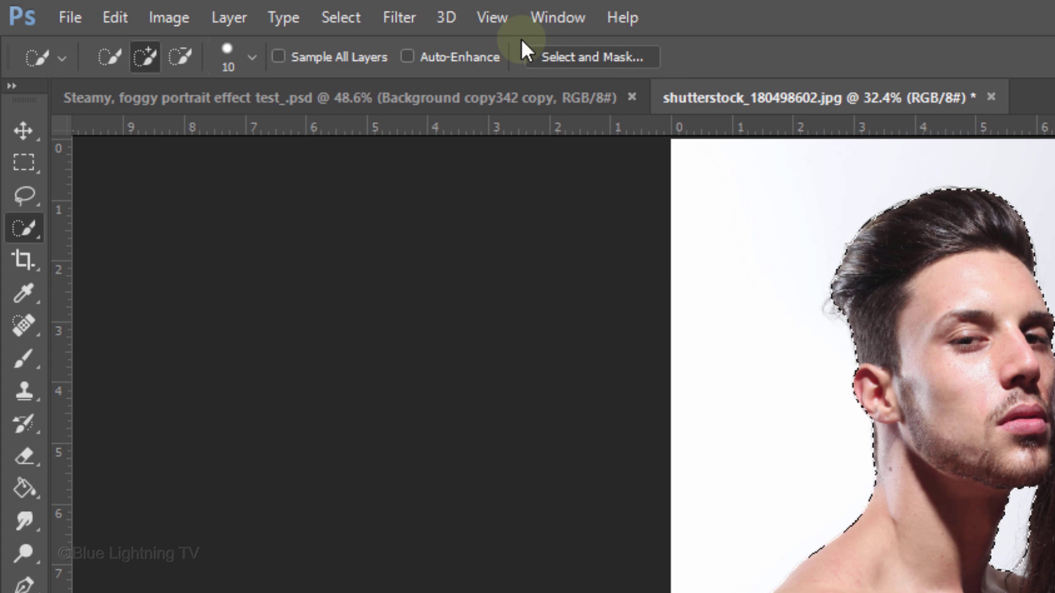
- In Refine Edge, enable Smart Radius at 76 px with output to New Layer
left_click(349, 17)
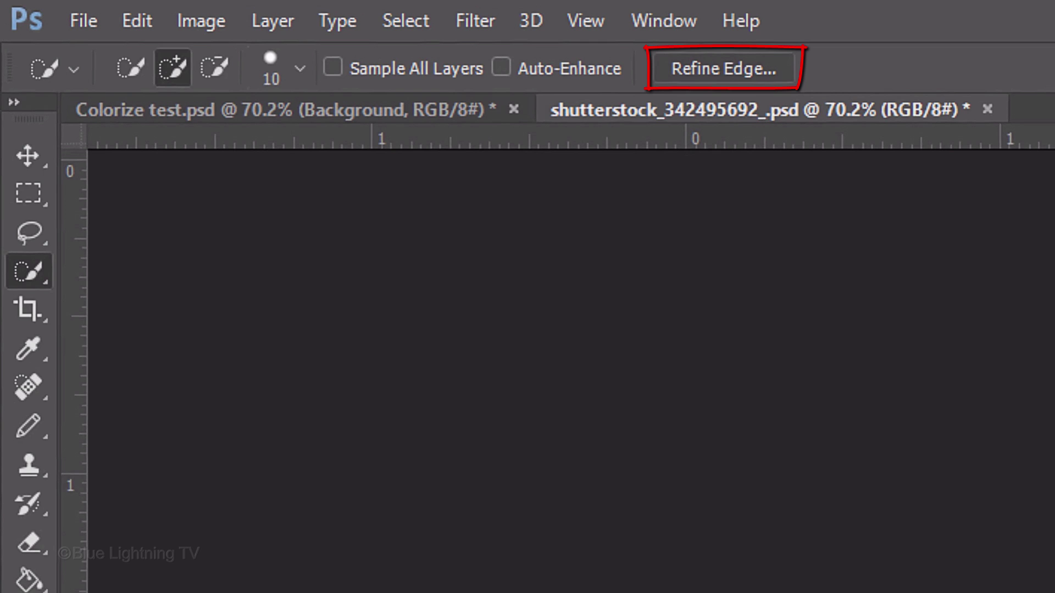
left_click(405, 20)
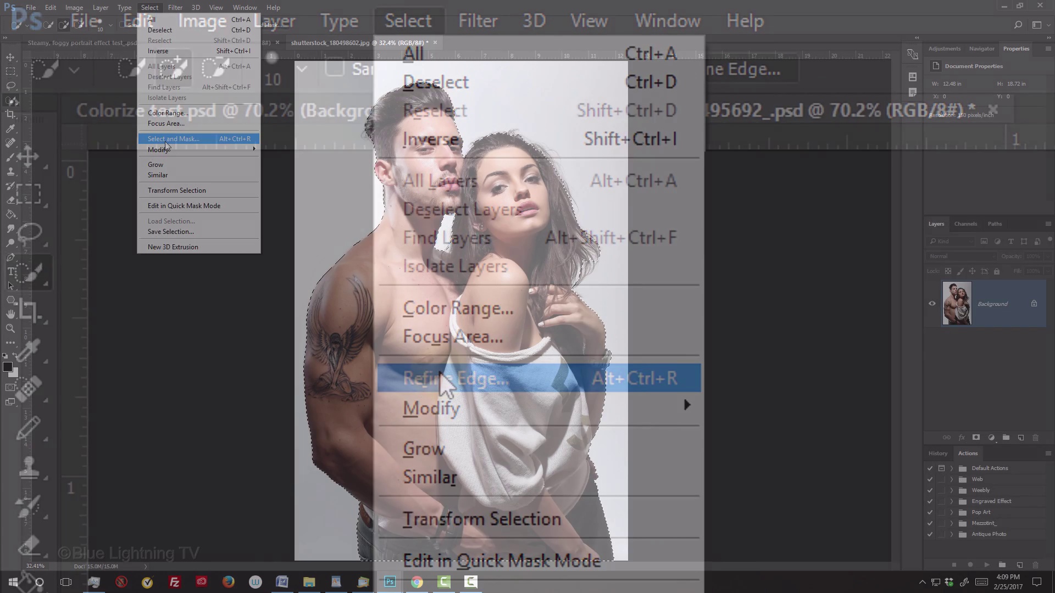
left_click(166, 142)
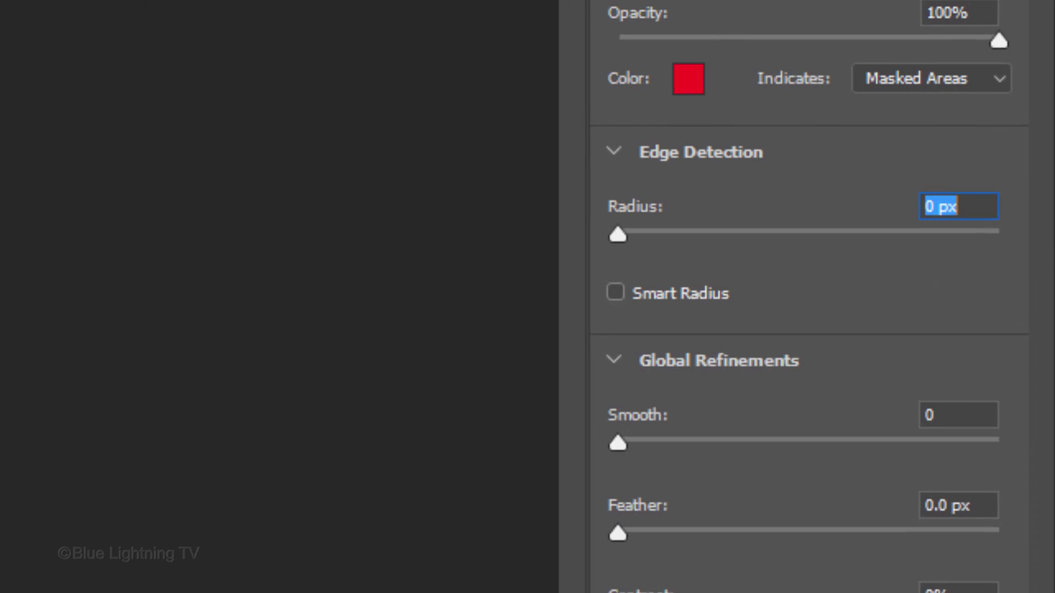
left_click(616, 291)
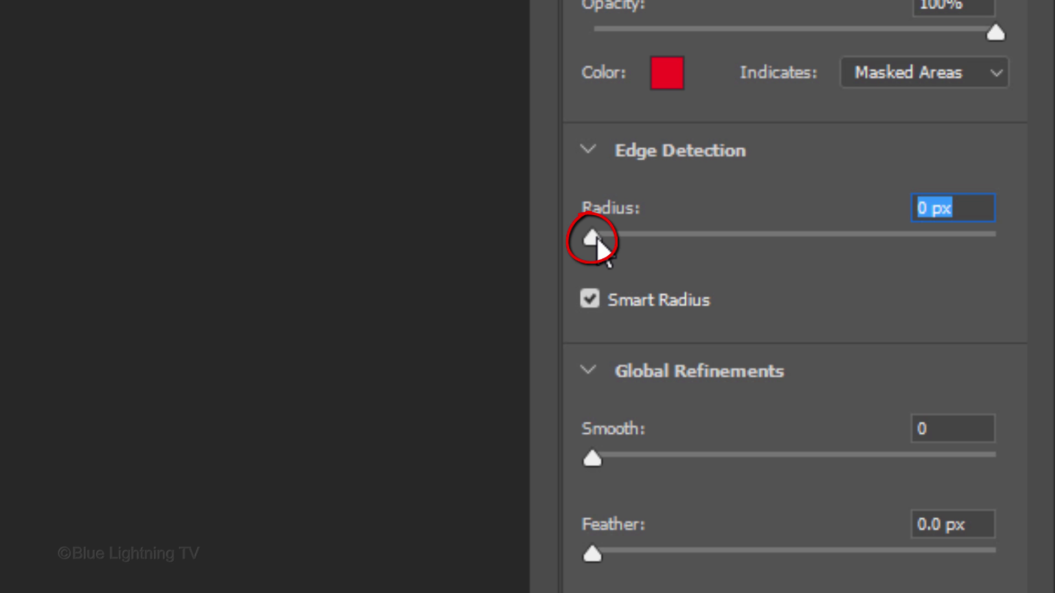
left_click_drag(598, 240, 902, 245)
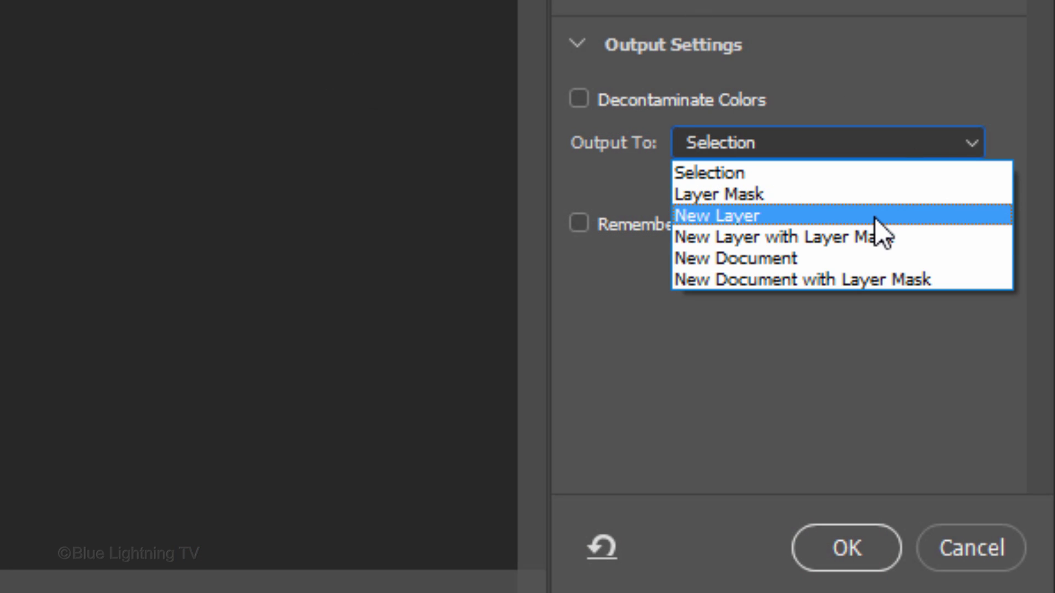
left_click(877, 217)
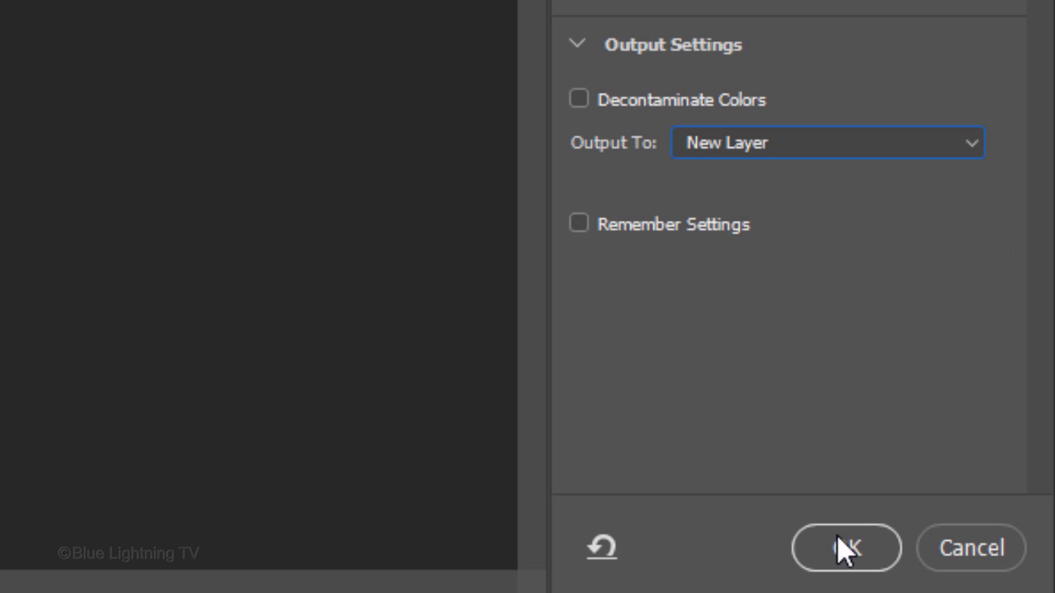
- Apply the edge refinement, then create a new 1920 × 1080 px document at 150 ppi
left_click(830, 552)
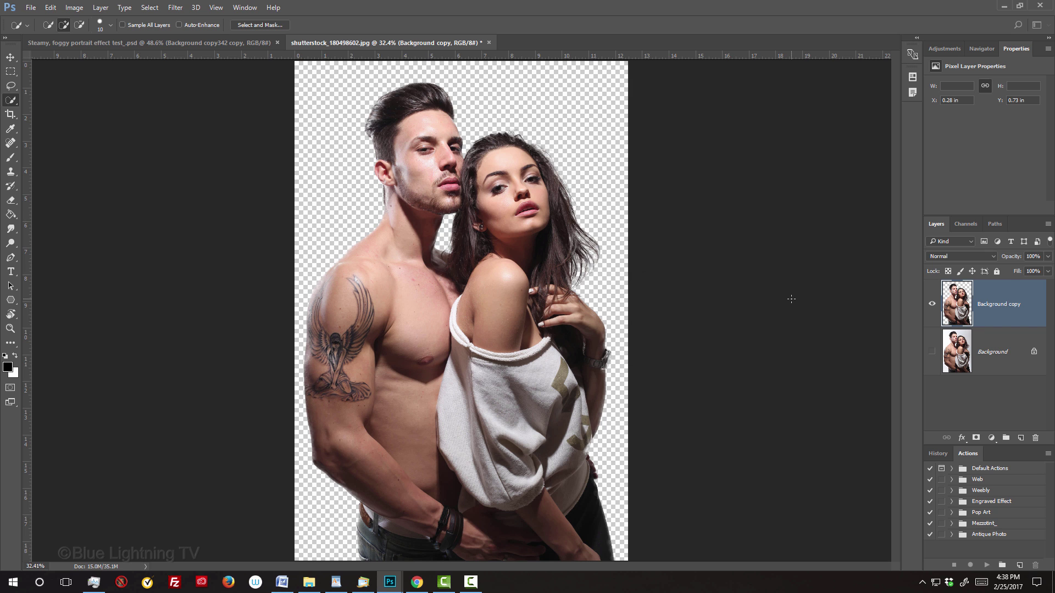
key("ctrl+n")
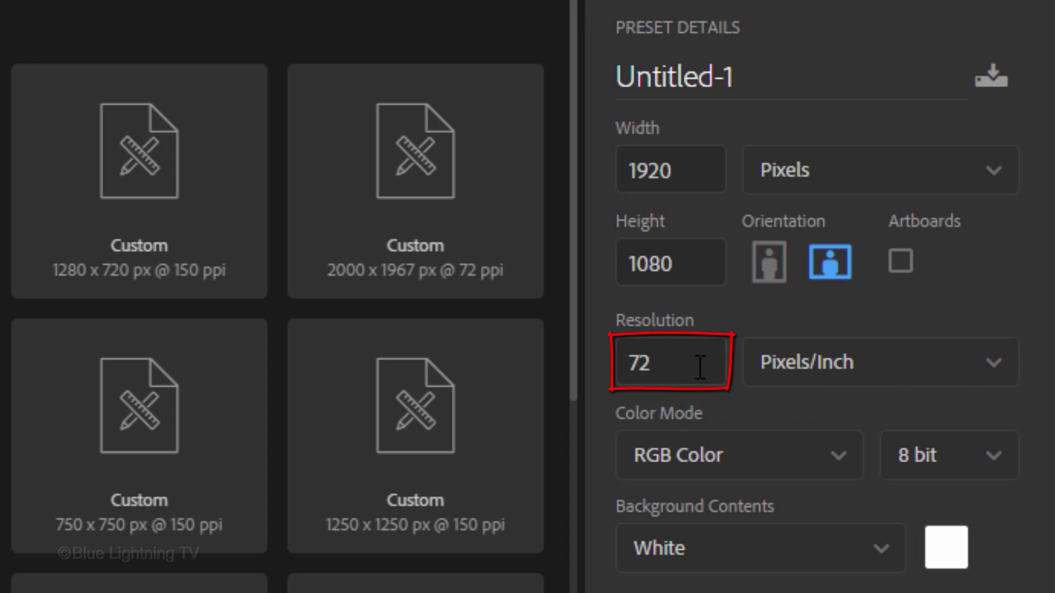
double_click(667, 365)
type("150")
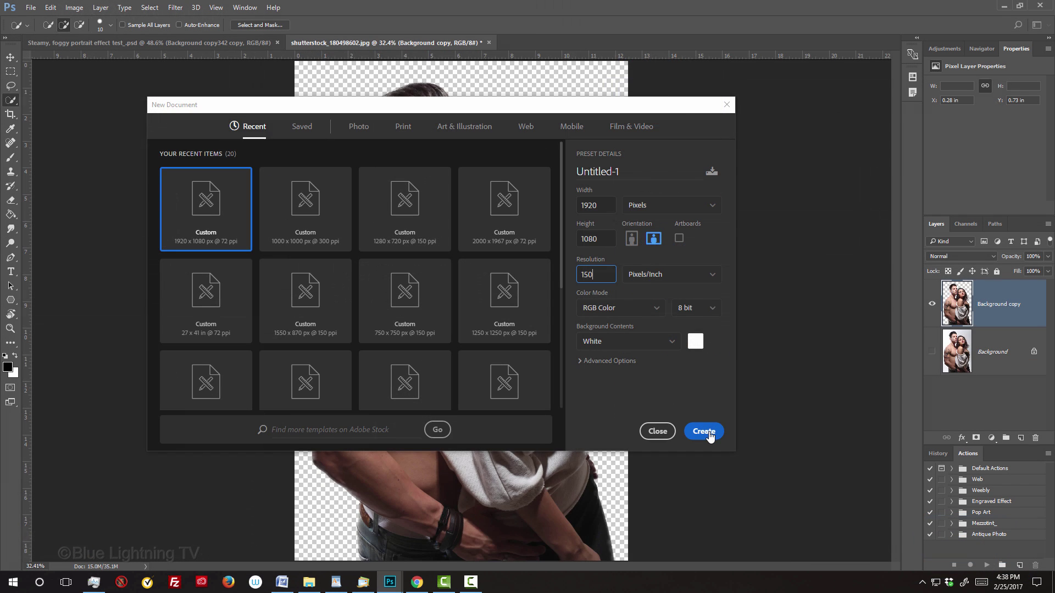
left_click(983, 549)
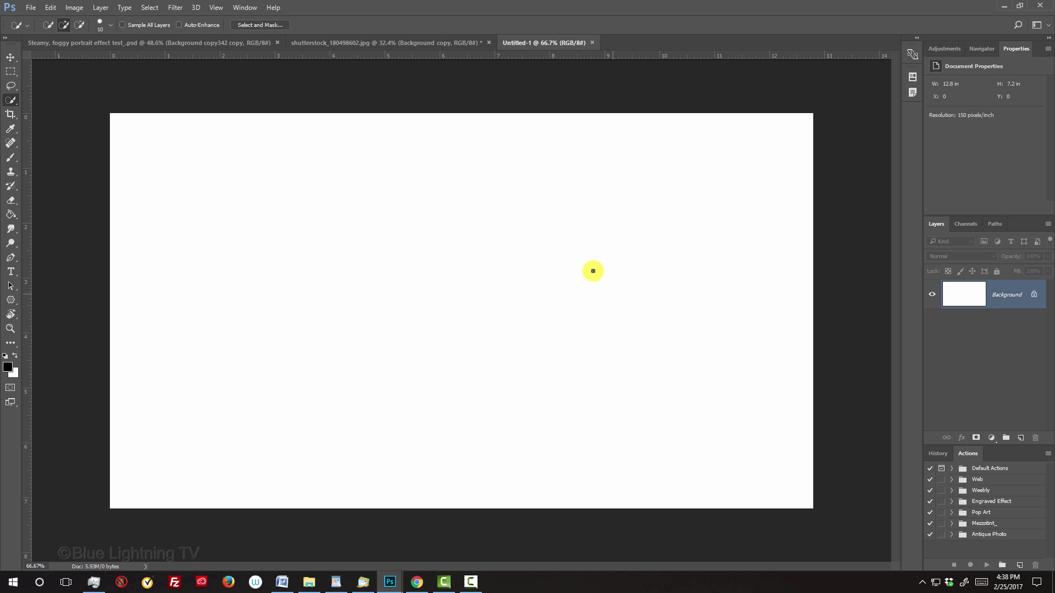
- Drag the cut-out couple layer from the photo onto the Untitled-1 canvas
left_click(448, 42)
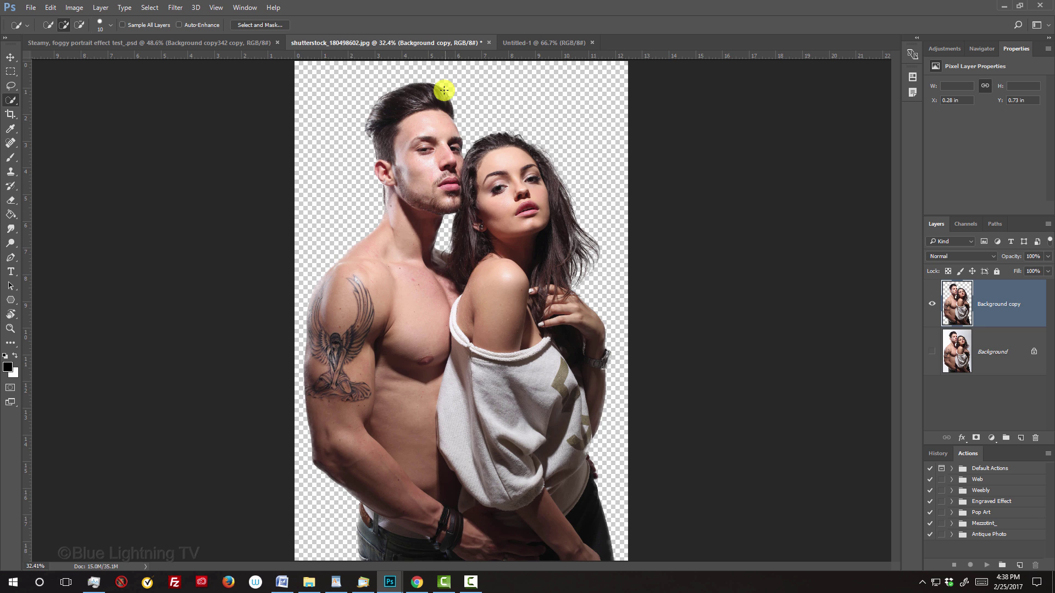
key("v")
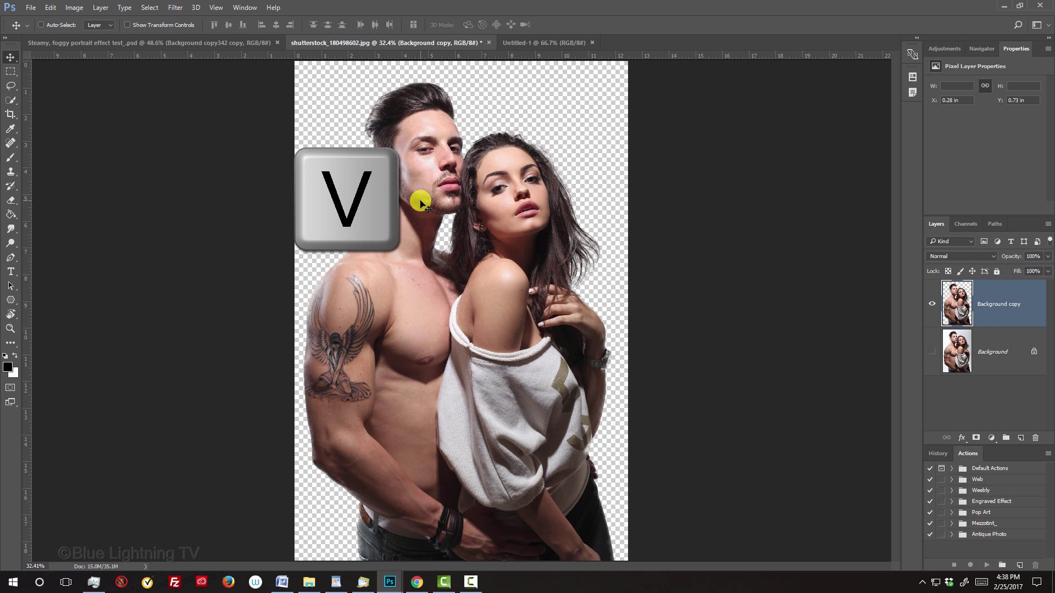
left_click_drag(419, 201, 535, 44)
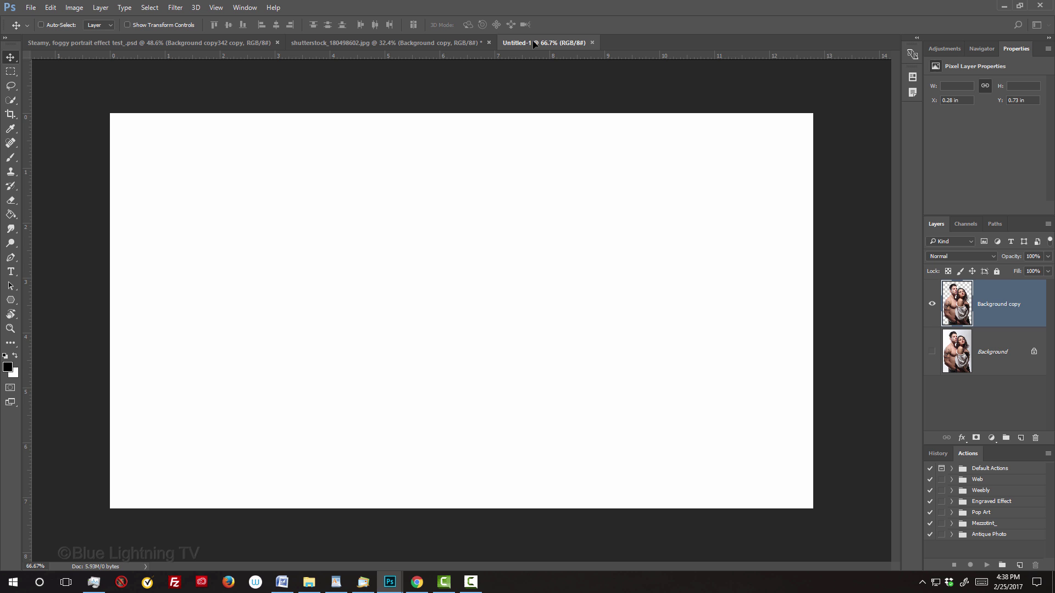
left_click_drag(535, 44, 476, 315)
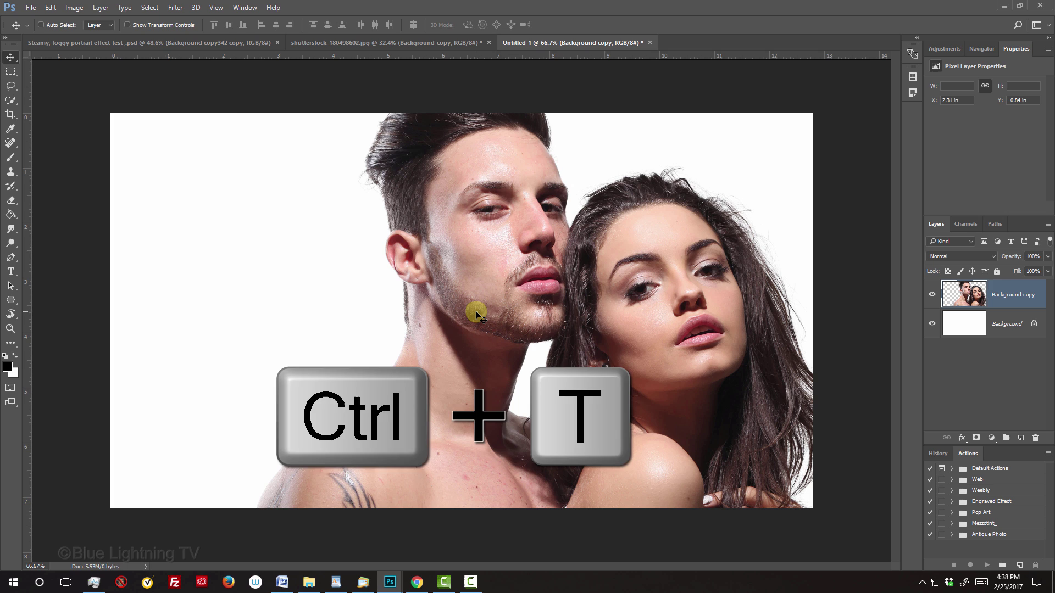
- Scale the couple down and move them to the lower middle of the canvas
key("ctrl+t")
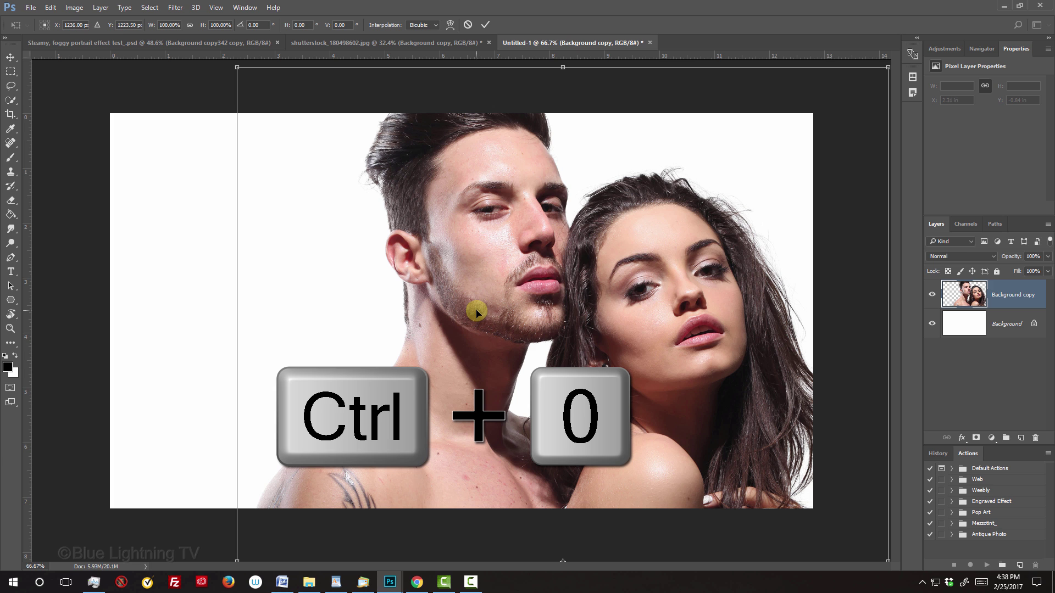
key("ctrl+0")
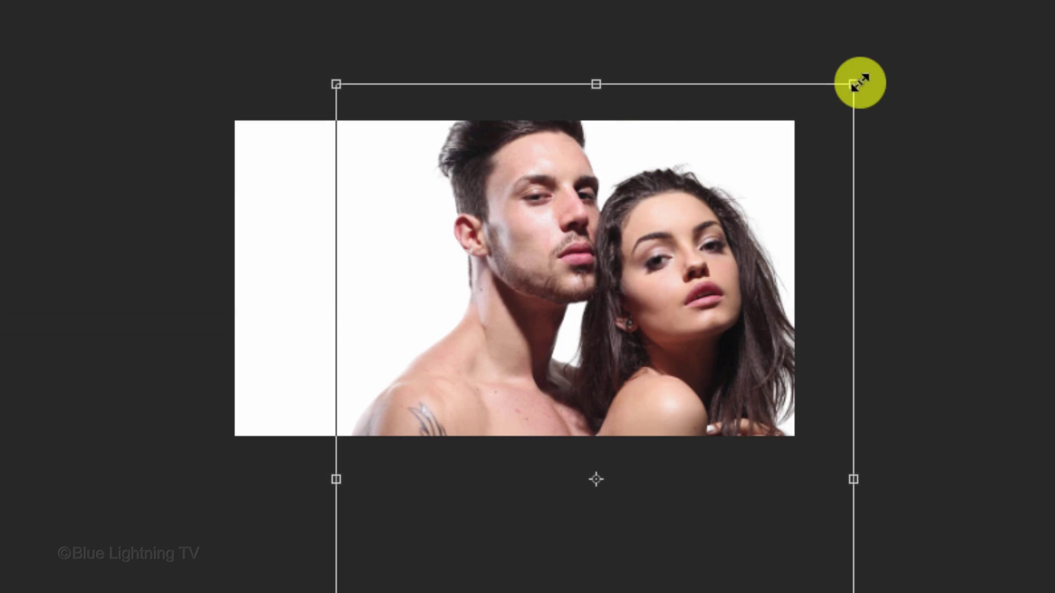
left_click_drag(857, 82, 675, 262)
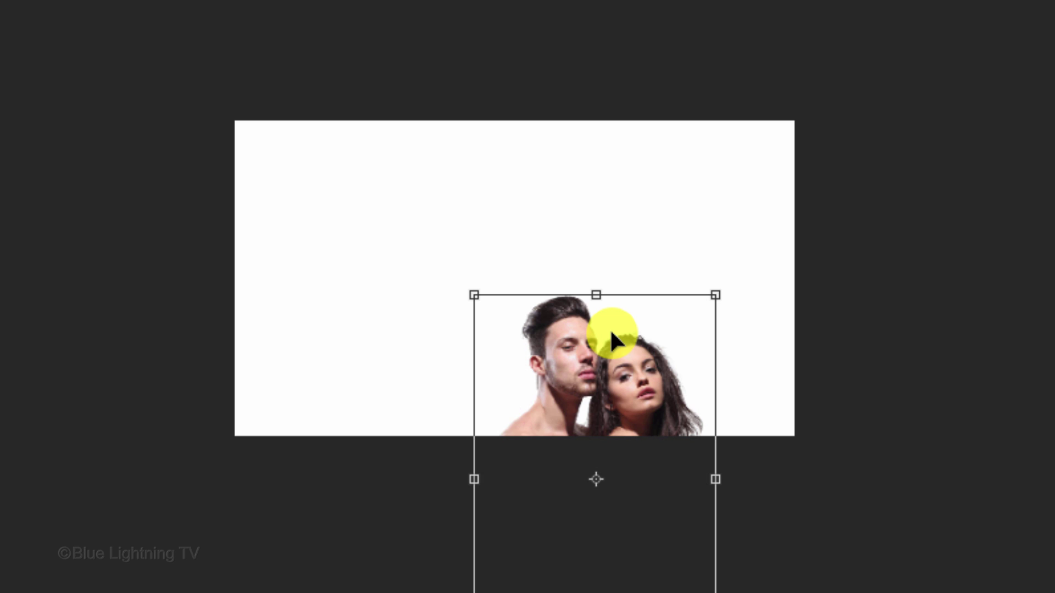
left_click_drag(611, 333, 537, 181)
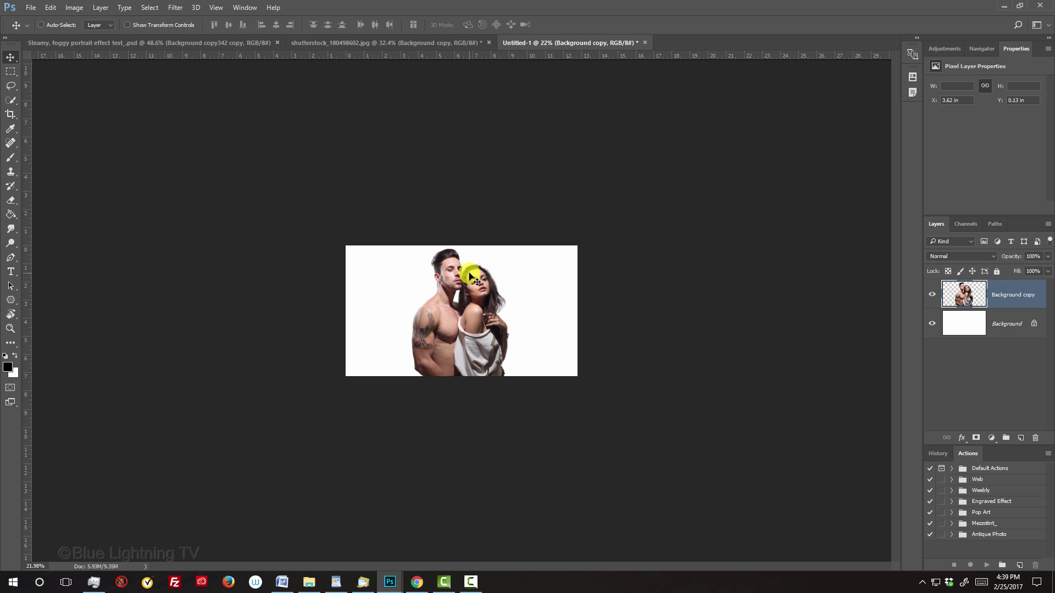
- Fit the canvas in view and unlock the white Background layer
key("ctrl+0")
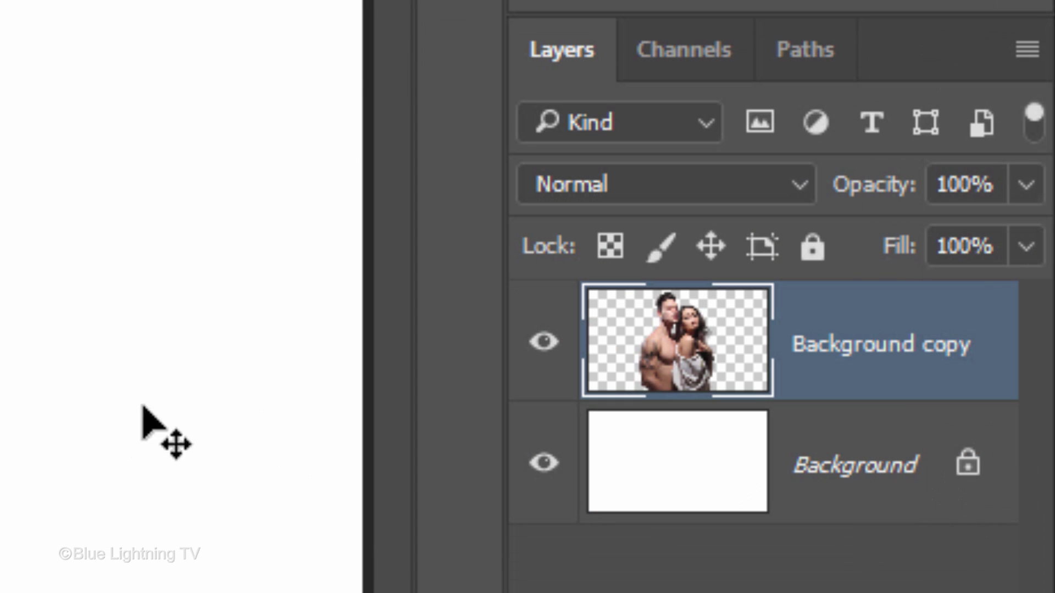
left_click(662, 471)
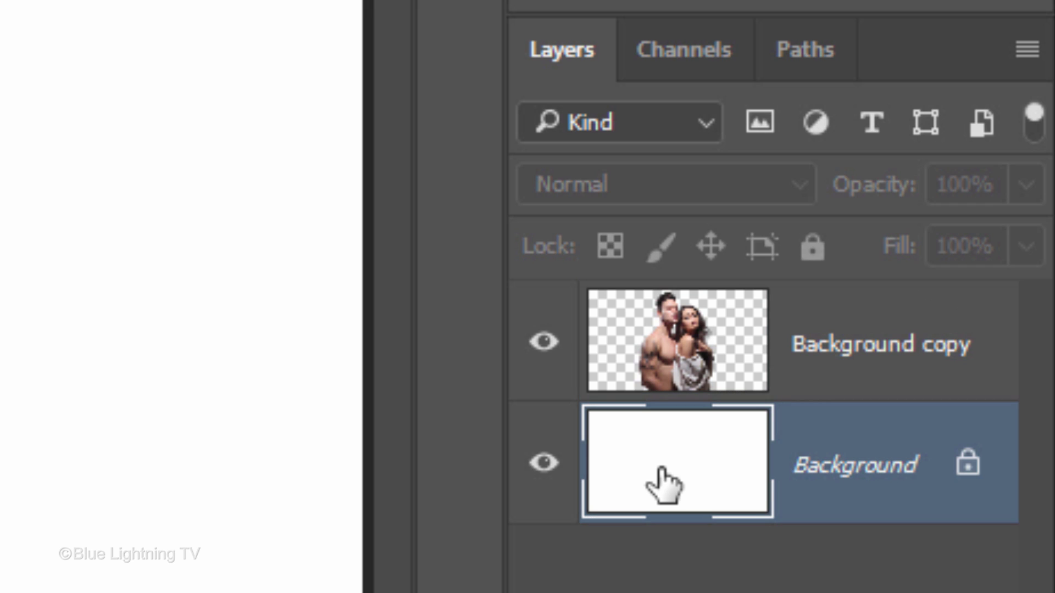
left_click(968, 467)
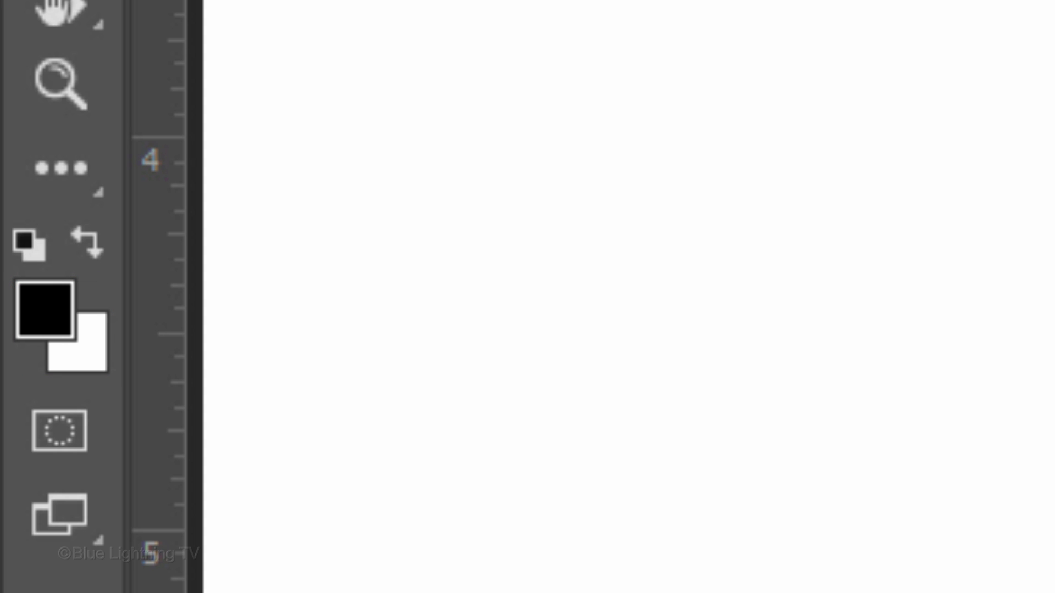
- Reset default colours and set the foreground to dark grey at 20% brightness
key("d")
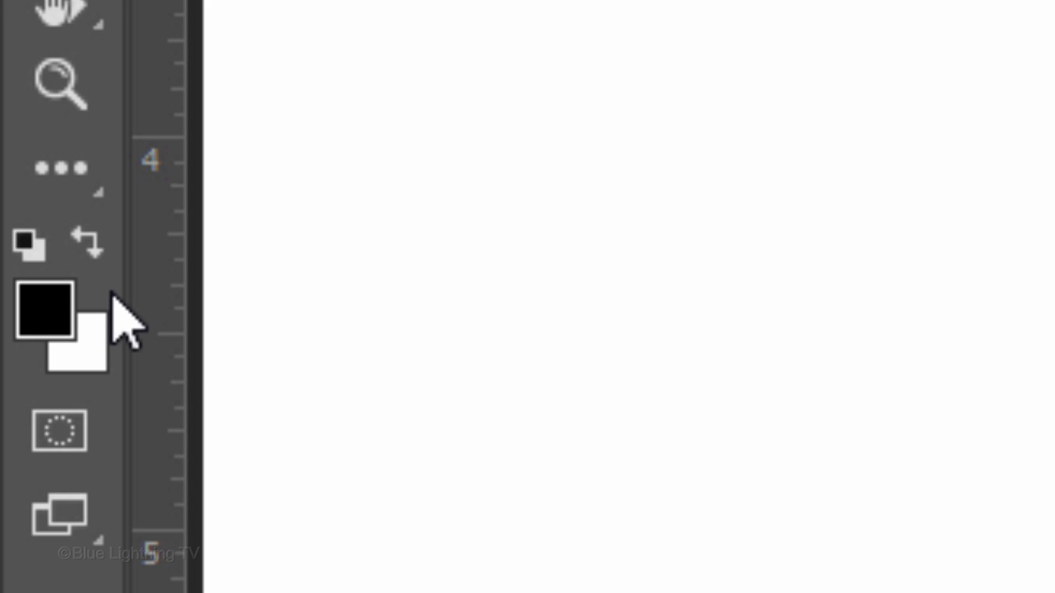
left_click(34, 313)
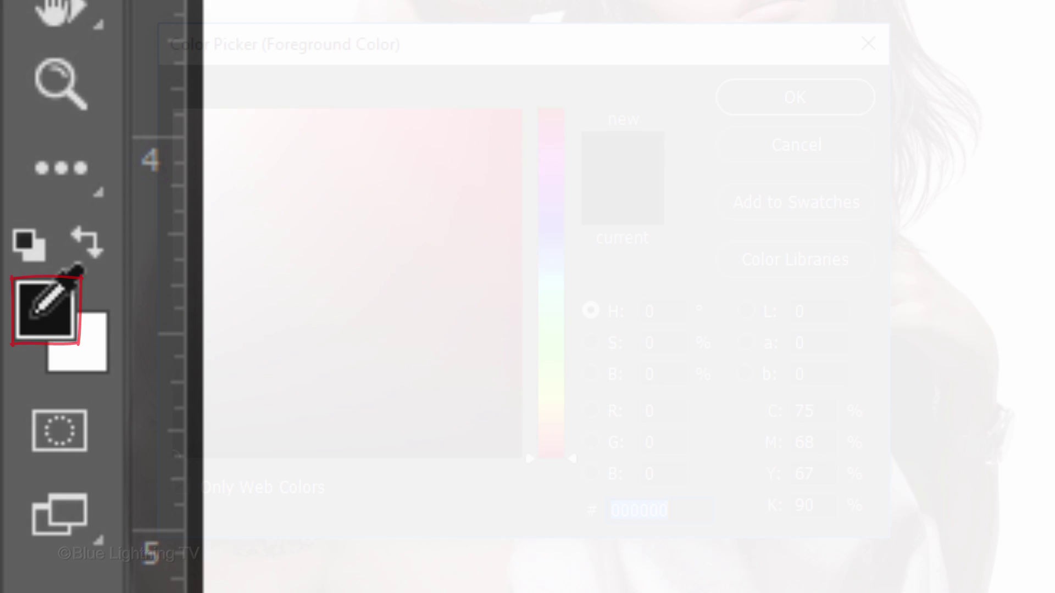
left_click(673, 370)
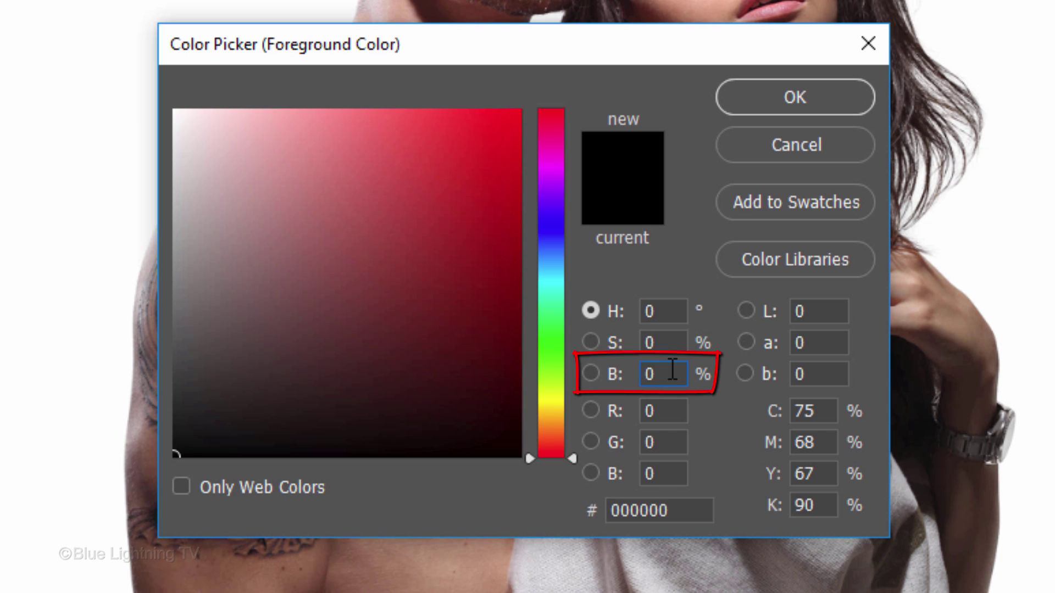
type("20")
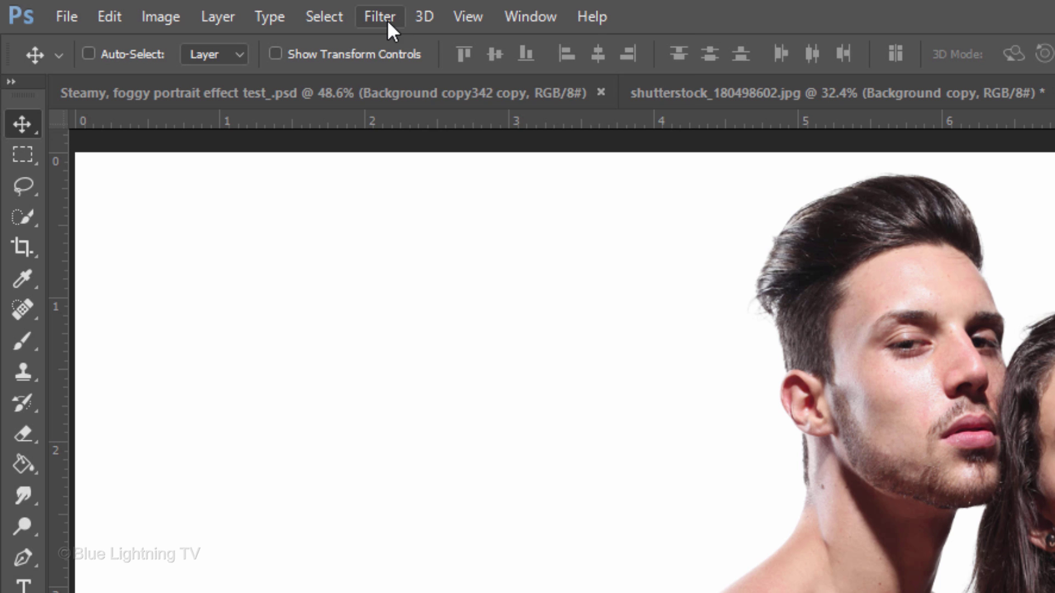
- Fill Layer 0 with Filter > Render > Clouds
left_click(383, 16)
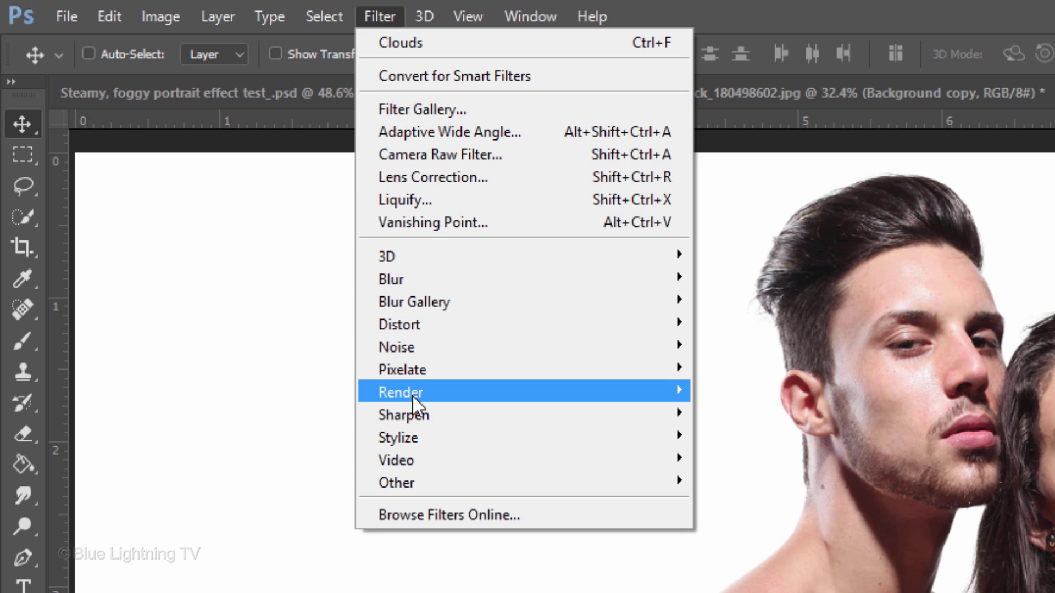
mouse_move(413, 397)
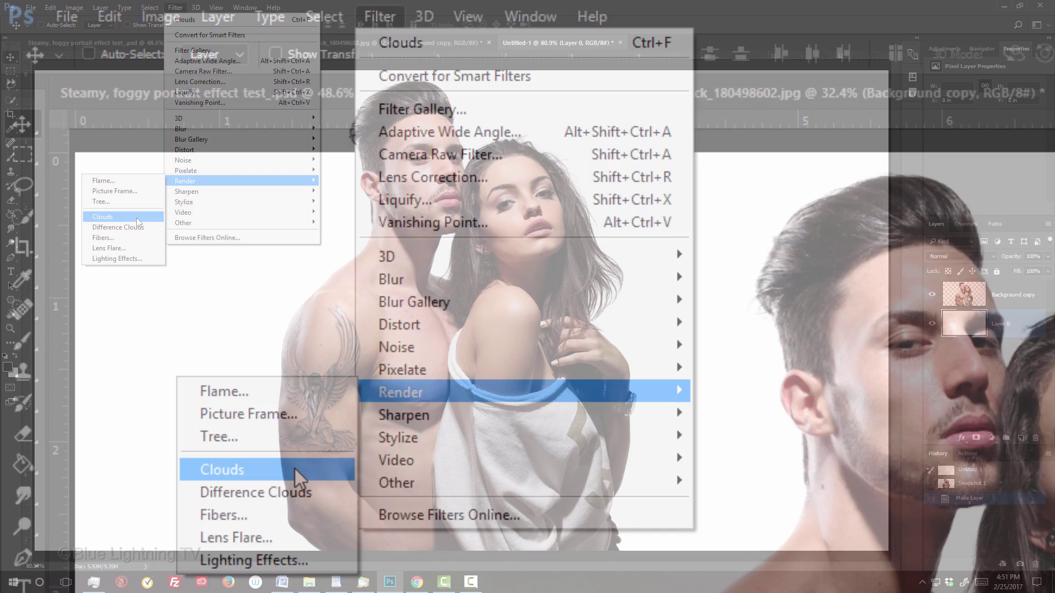
left_click(295, 469)
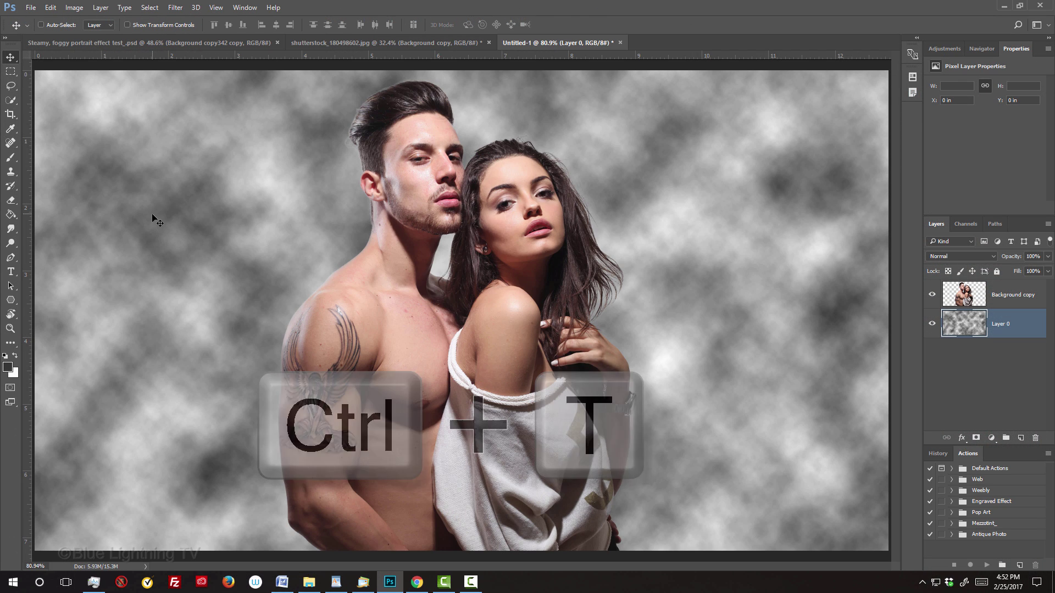
- Enlarge the clouds layer to 500% with width and height linked
key("ctrl+t")
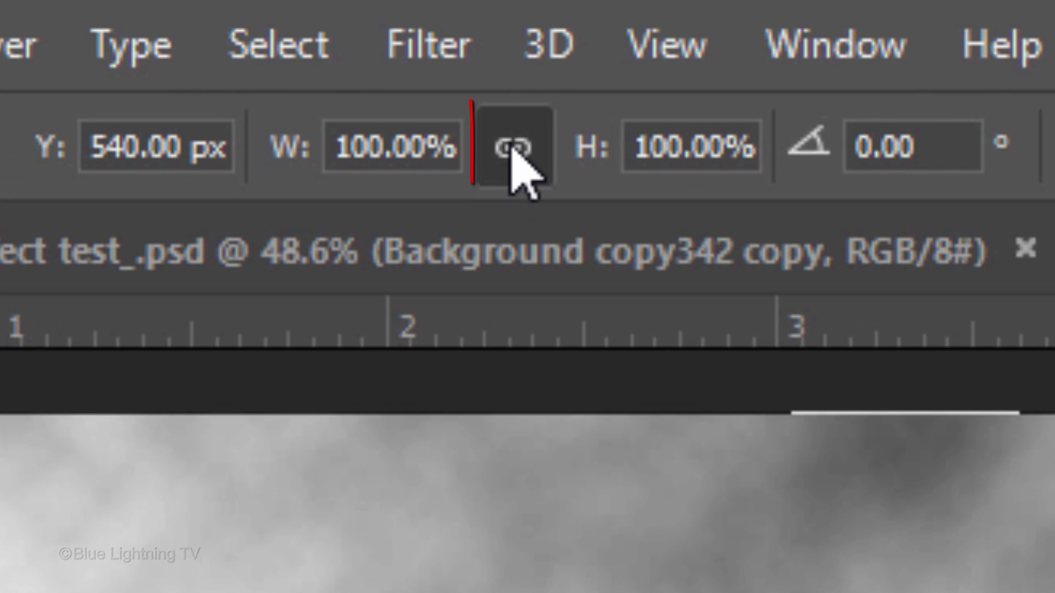
left_click(507, 146)
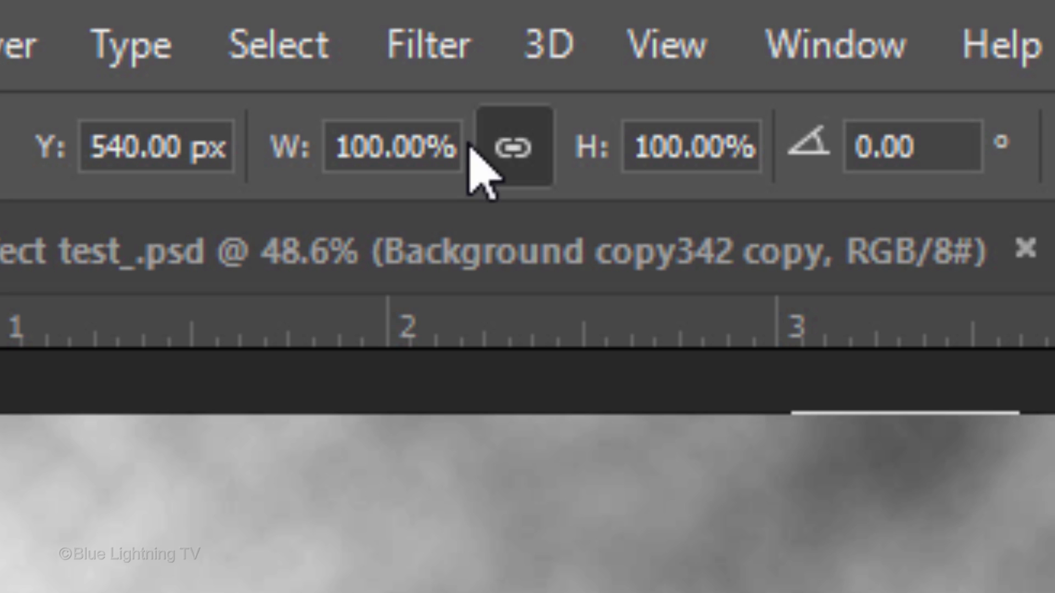
left_click(385, 135)
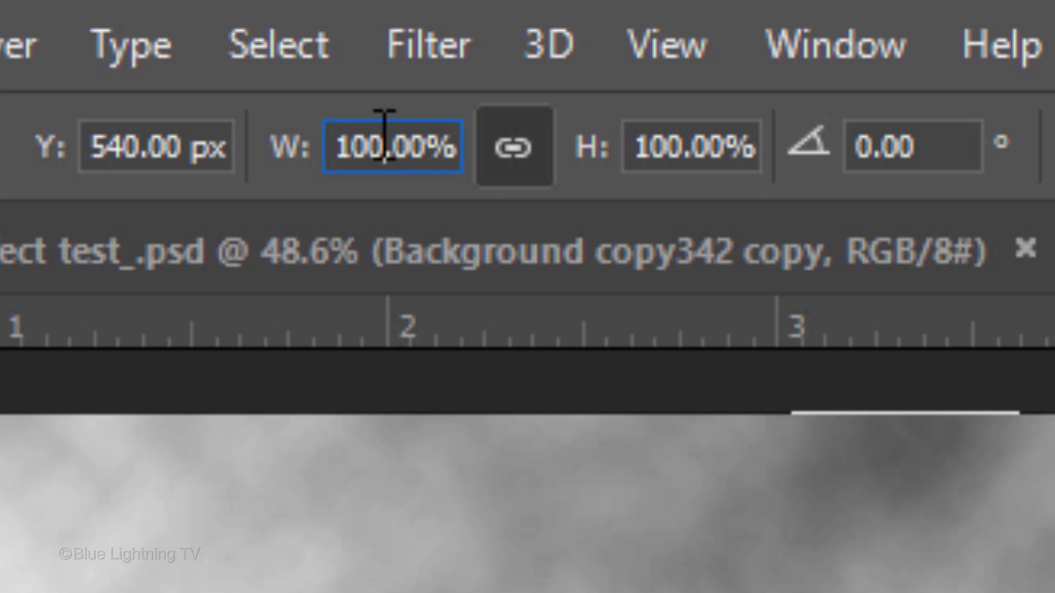
double_click(385, 134)
type("500")
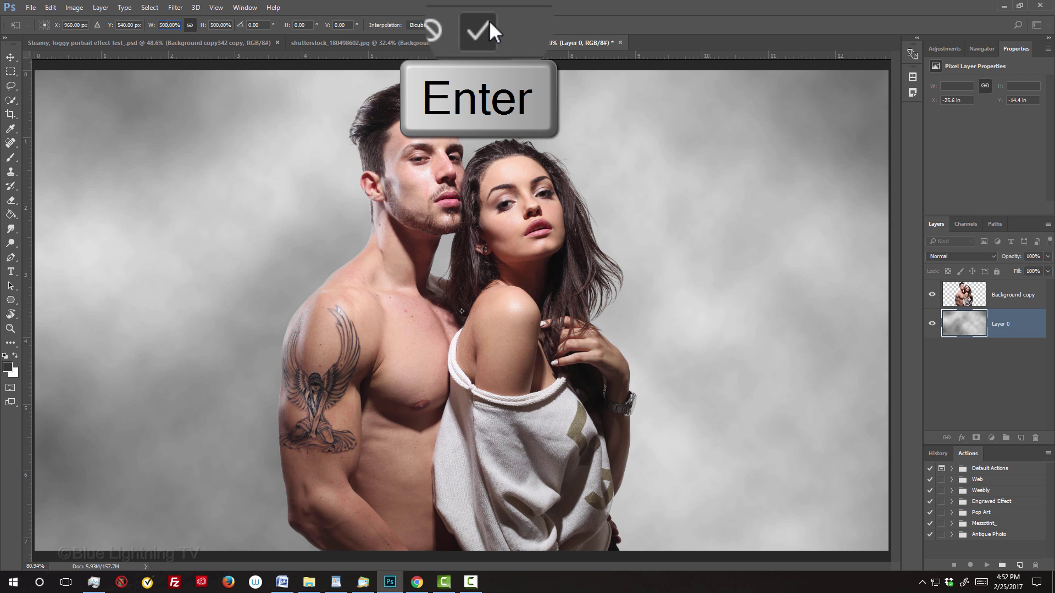
key("Return")
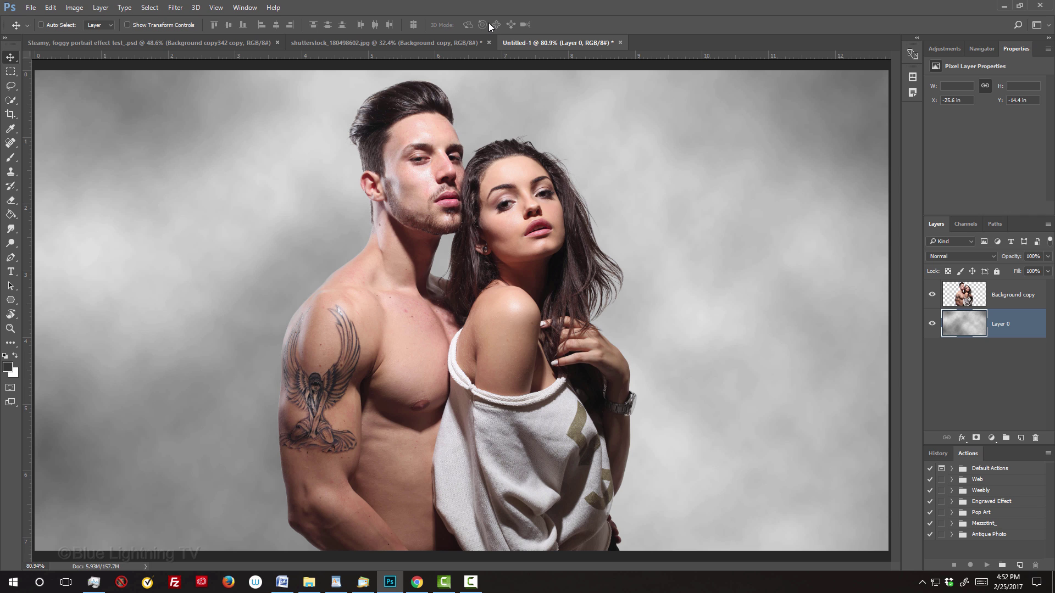
- Crop the document to the full-canvas selection, deselect, and select both layers
key("ctrl+a")
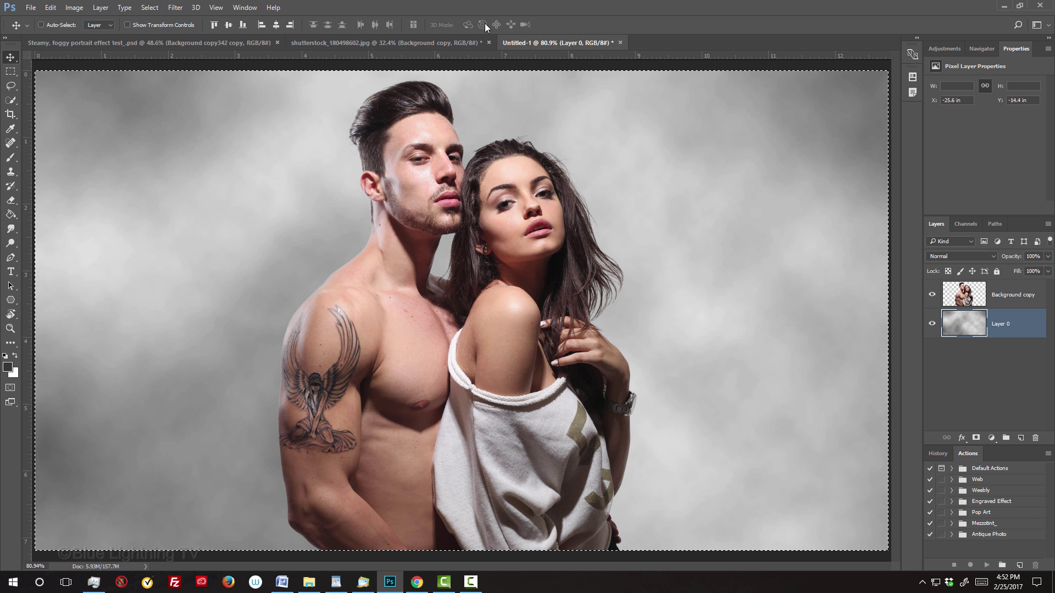
key("ctrl+a")
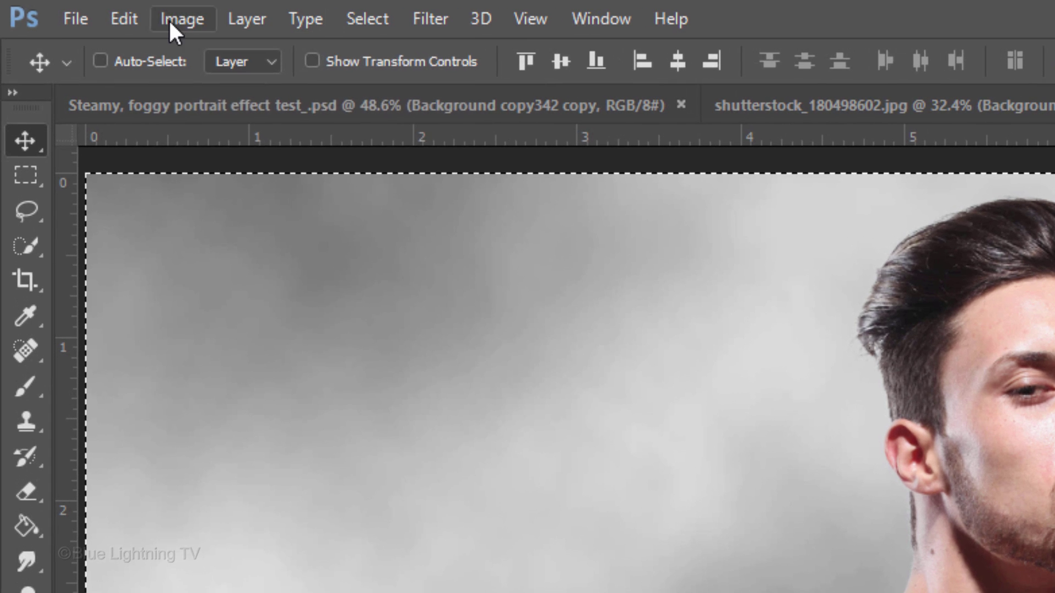
left_click(154, 21)
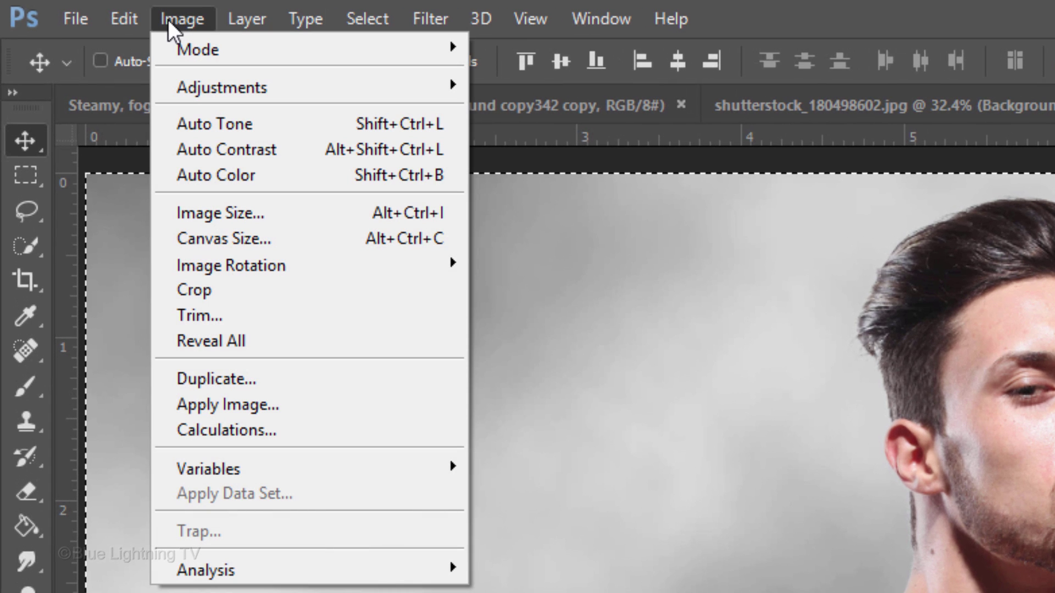
left_click(198, 292)
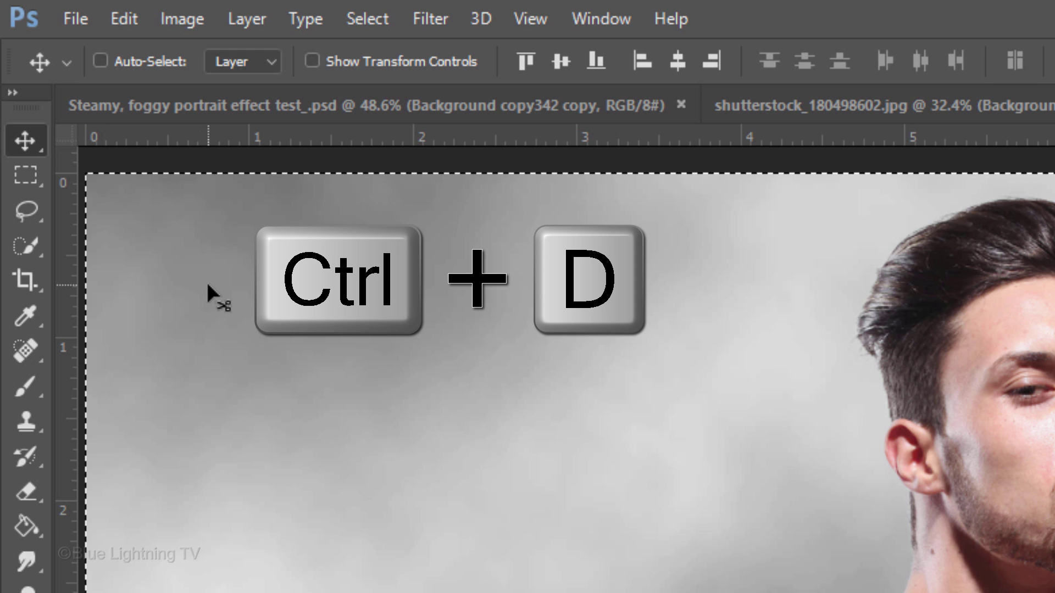
key("ctrl+d")
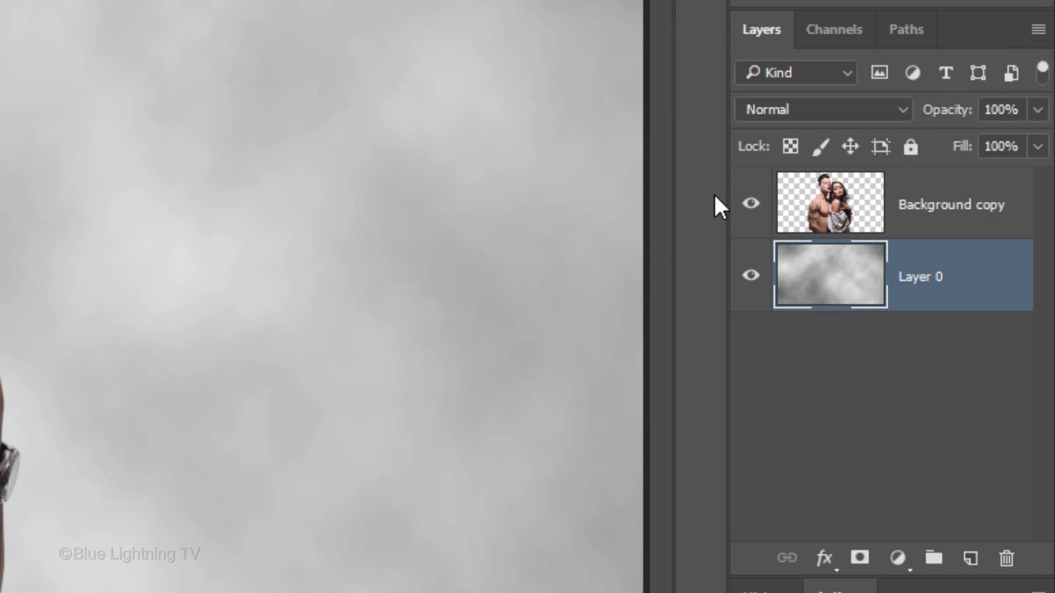
left_click(831, 207, "shift")
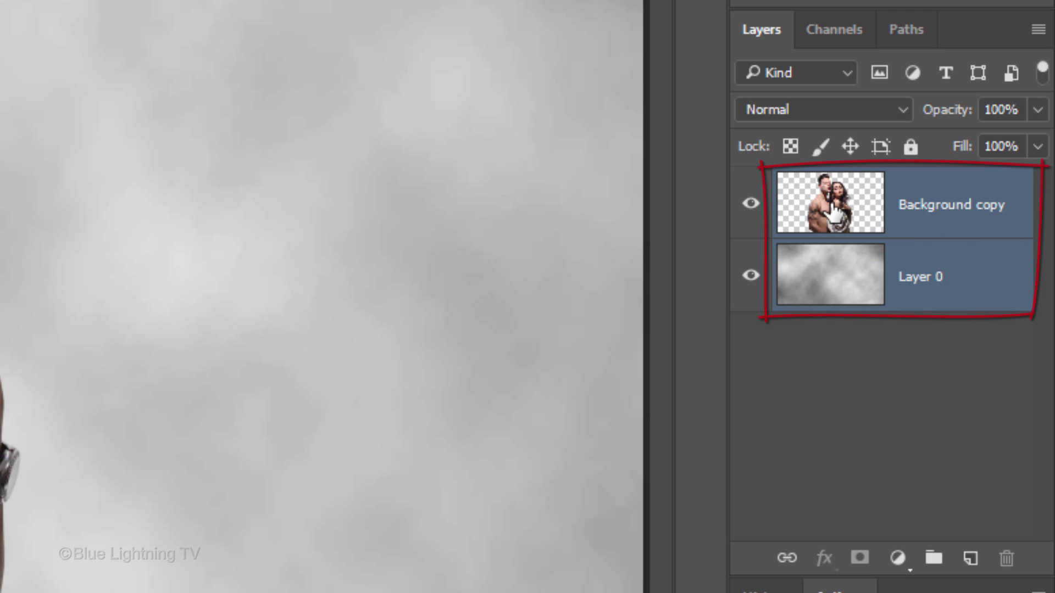
- Convert the selected couple and cloud layers into one smart object from the Layers panel menu
left_click(1039, 31)
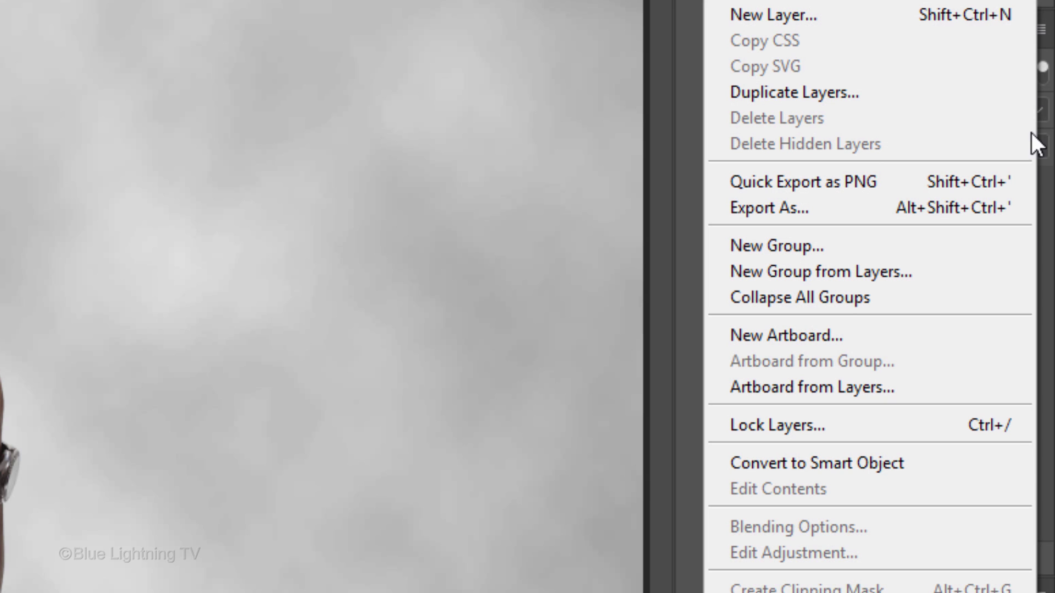
left_click(943, 466)
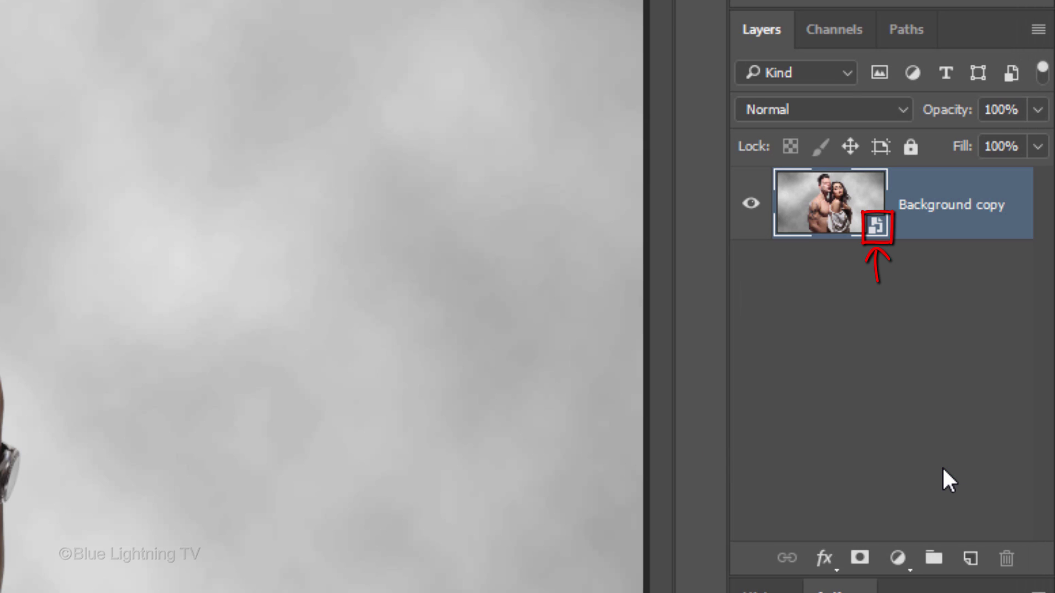
- Add a Hue/Saturation adjustment layer with Colorize on, Hue 186, Saturation 44, Lightness -9
left_click(900, 557)
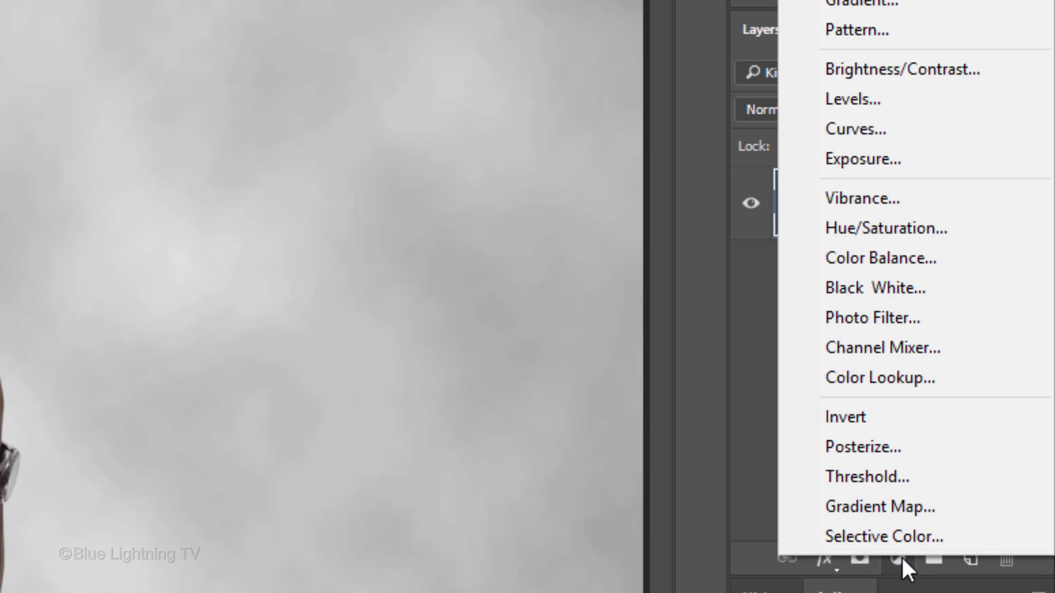
left_click(888, 224)
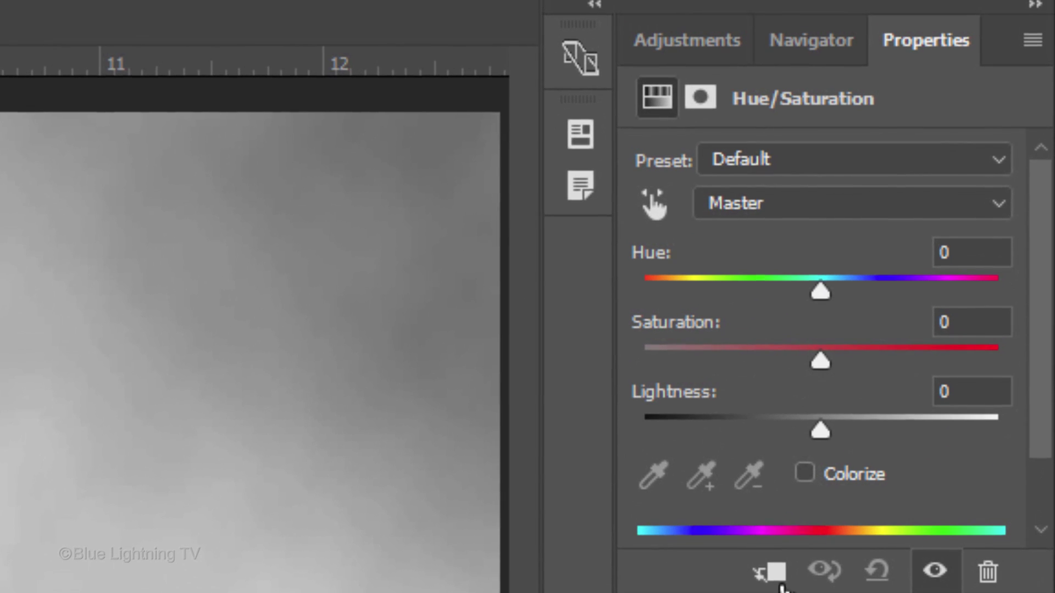
left_click(822, 322)
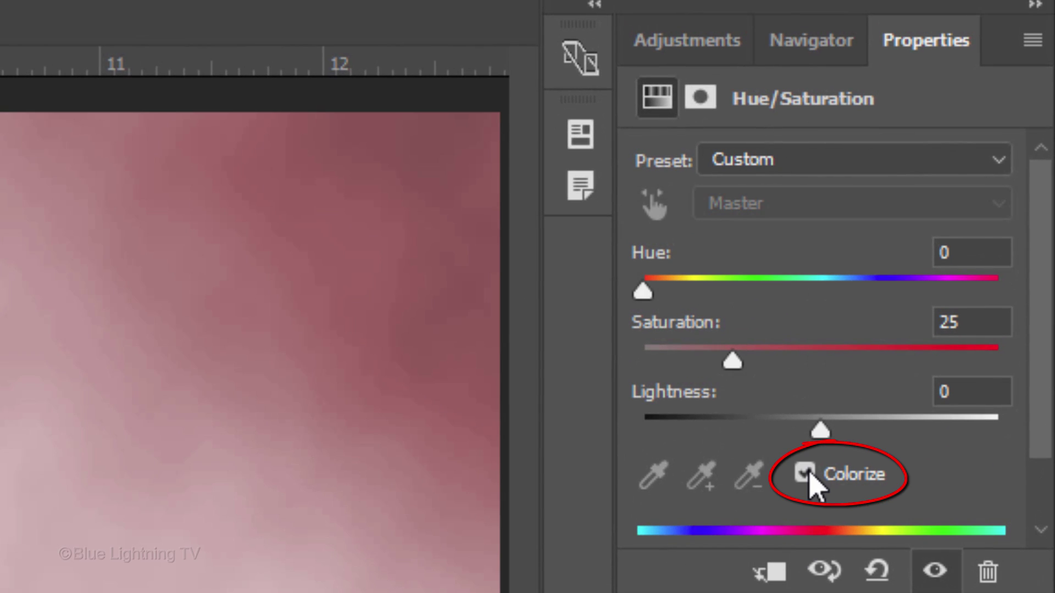
left_click(964, 250)
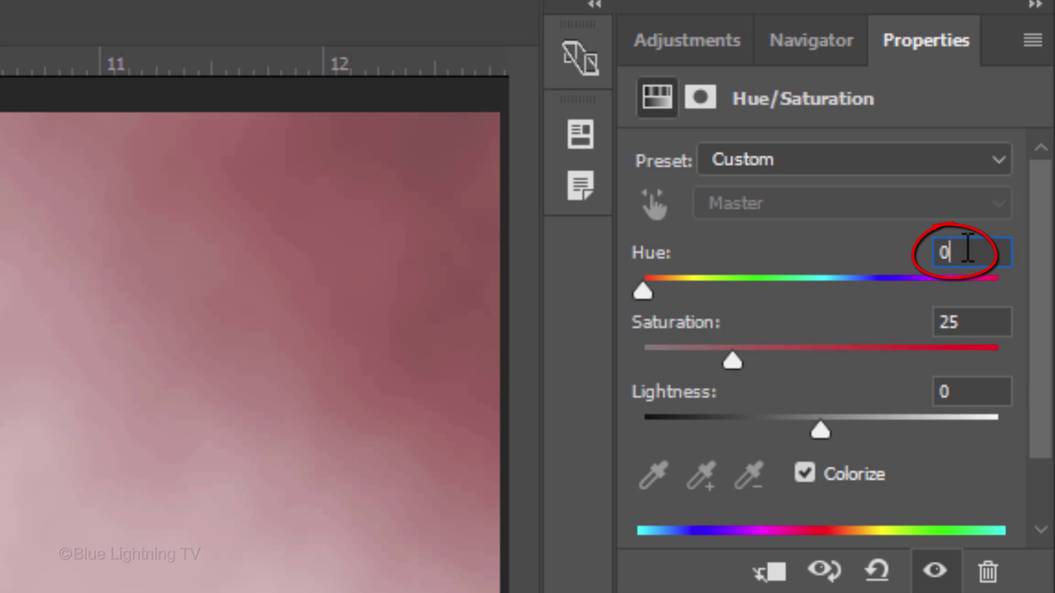
double_click(967, 250)
type("186")
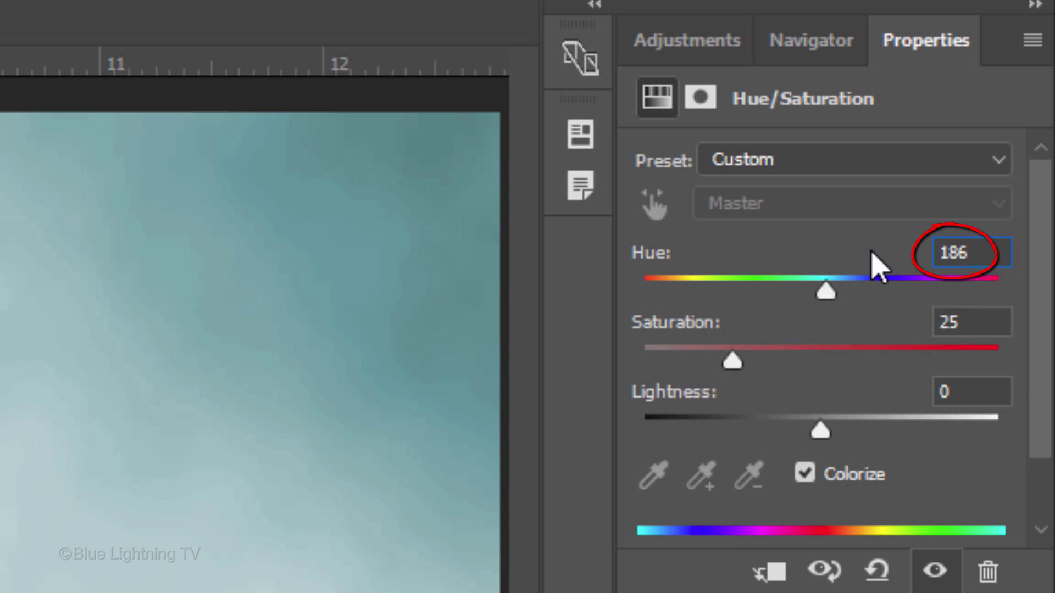
left_click(987, 319)
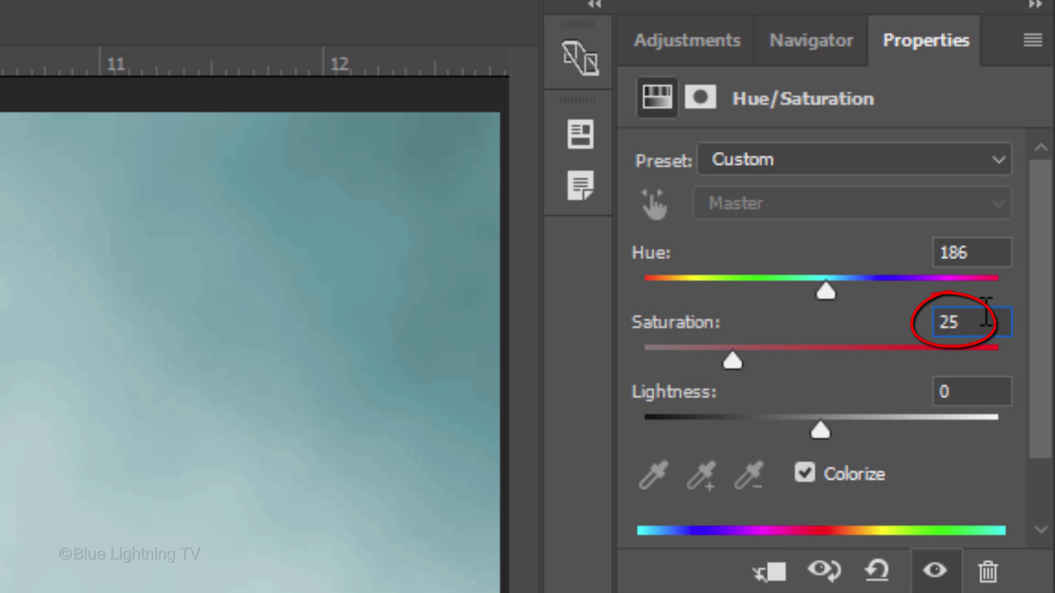
double_click(986, 319)
type("44")
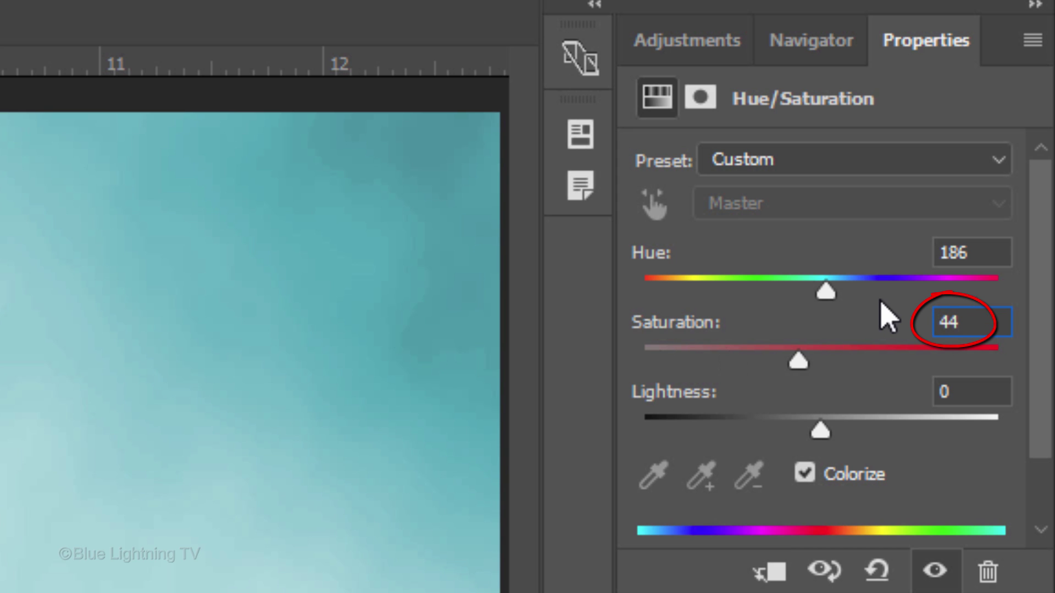
double_click(959, 386)
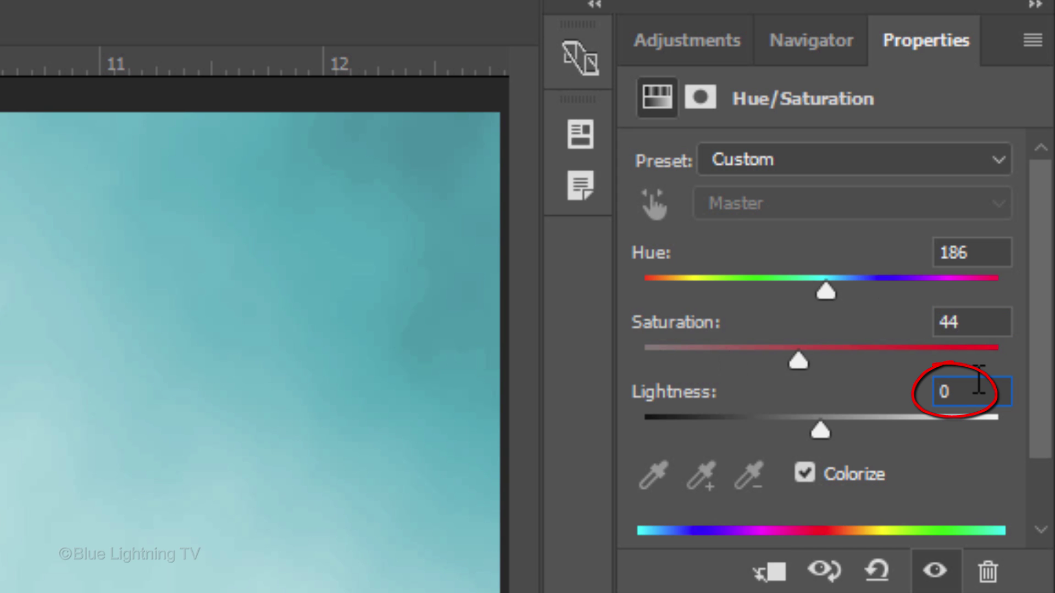
type("-9")
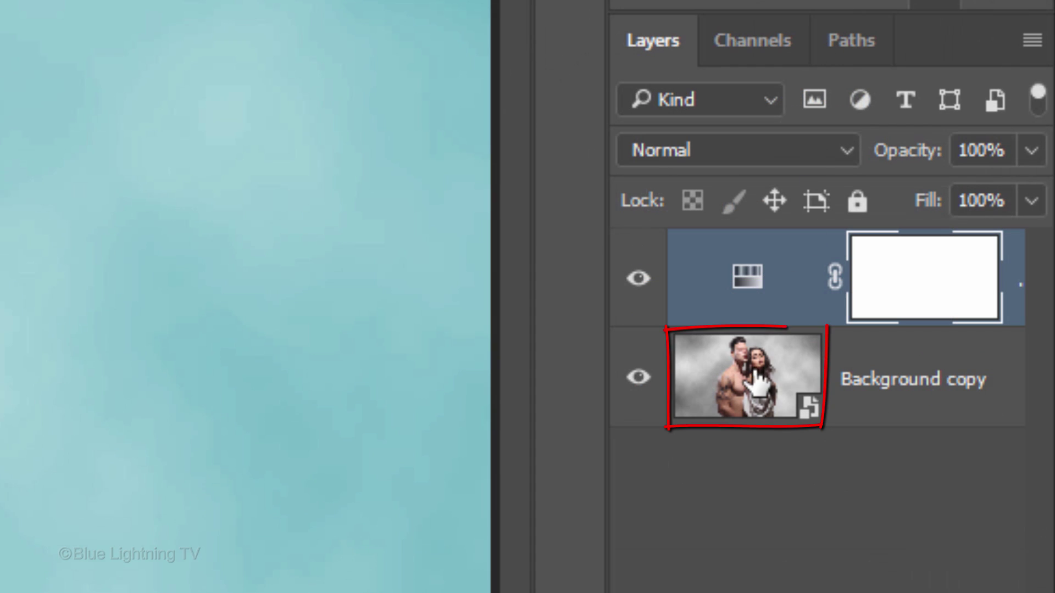
- Apply a 14-pixel Gaussian Blur smart filter to the Background copy smart object
left_click(756, 378)
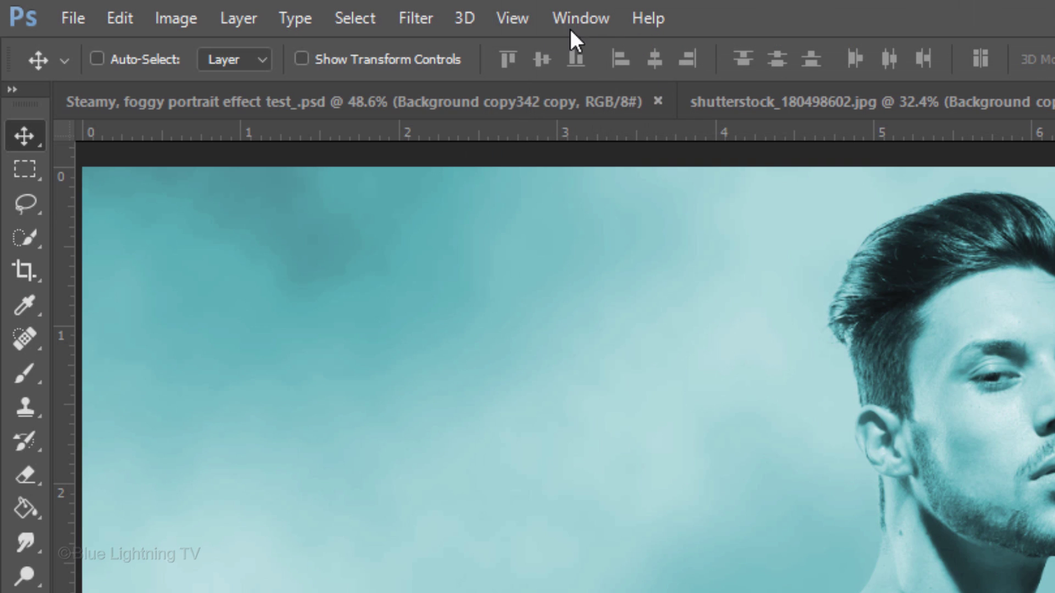
left_click(421, 18)
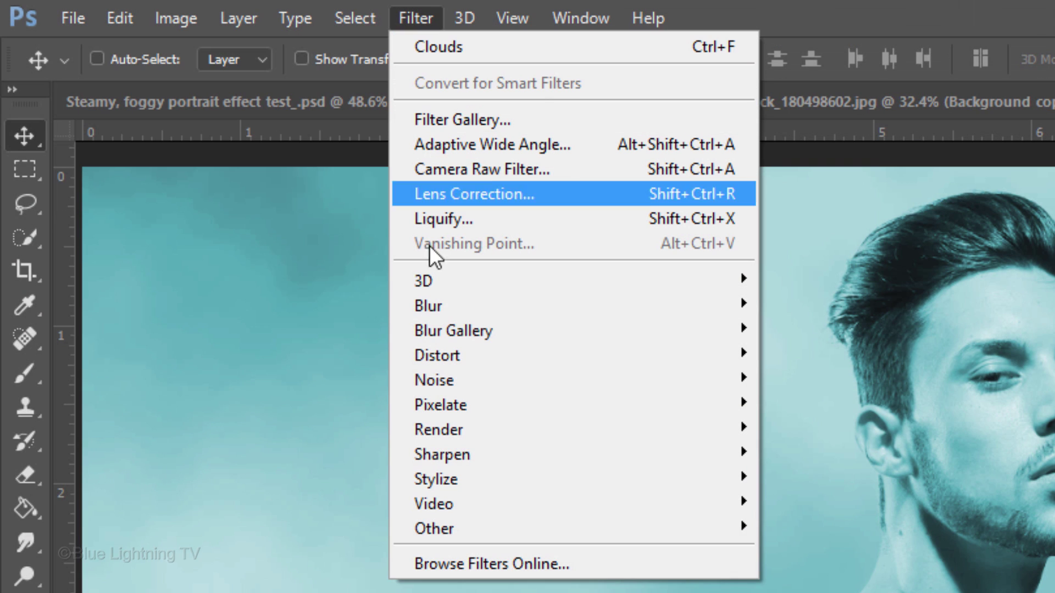
mouse_move(431, 305)
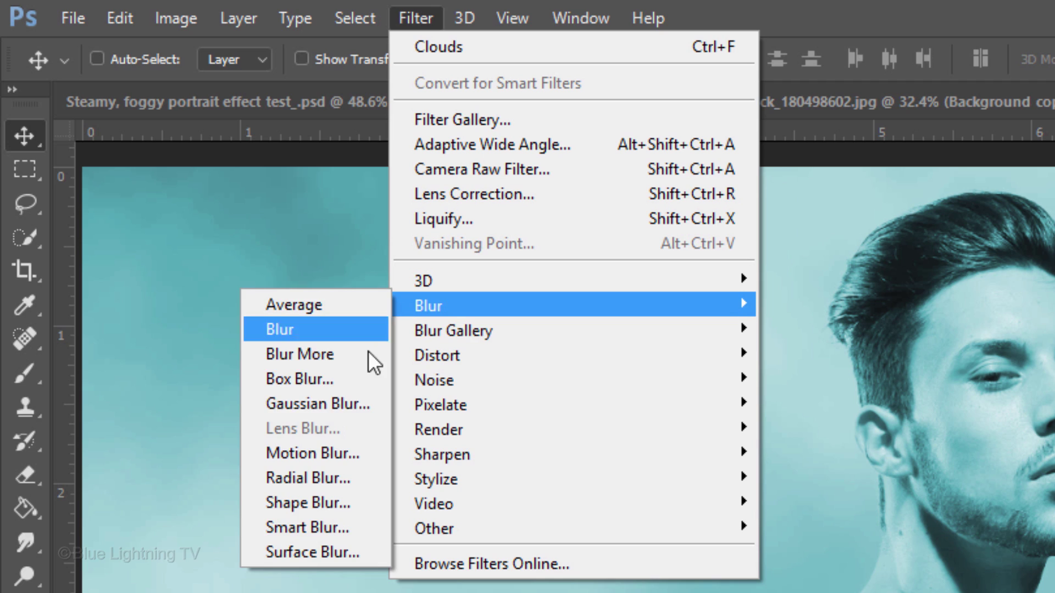
left_click(362, 408)
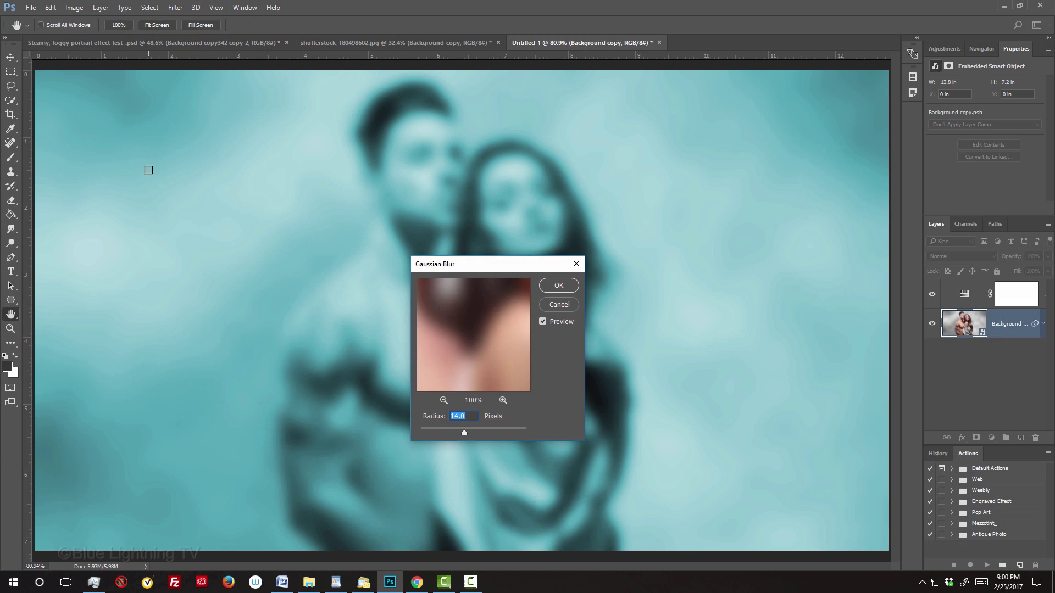
key("Return")
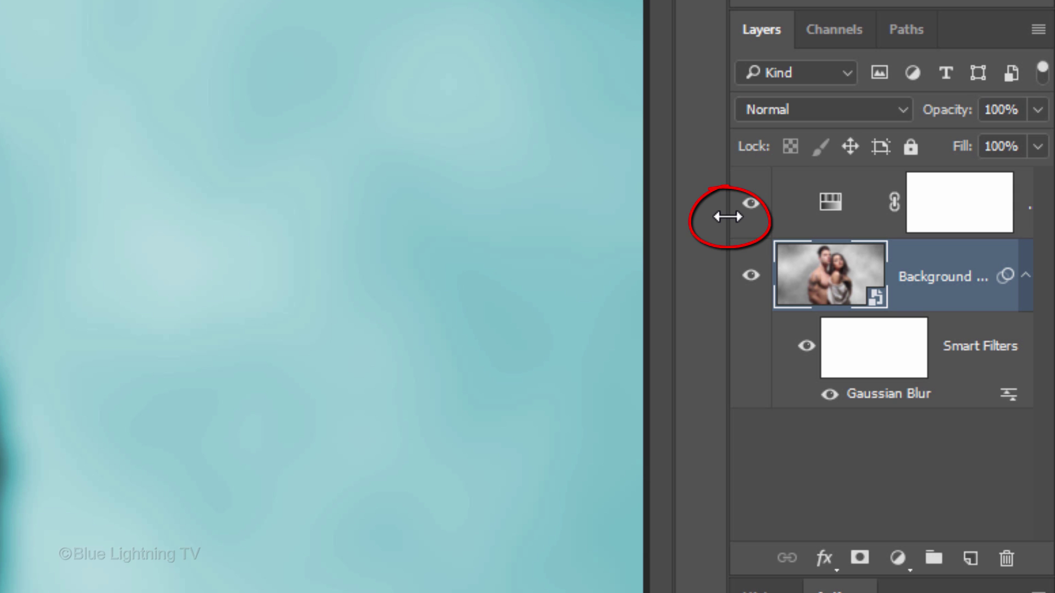
- Widen the Layers panel and duplicate the blurred Background copy twice, creating copies 2 and 3
left_click_drag(727, 216, 681, 217)
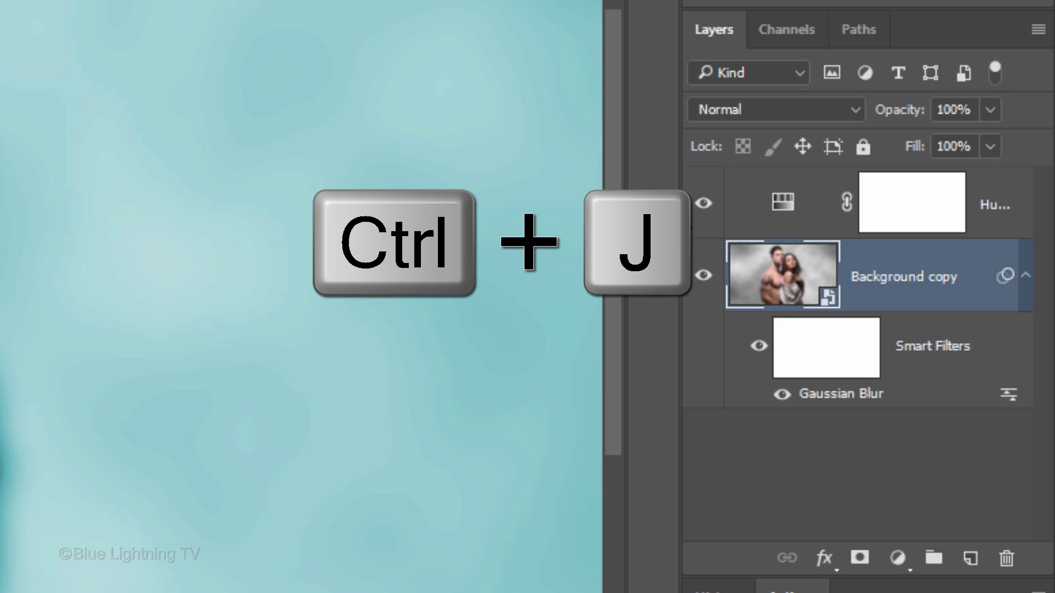
key("ctrl+j")
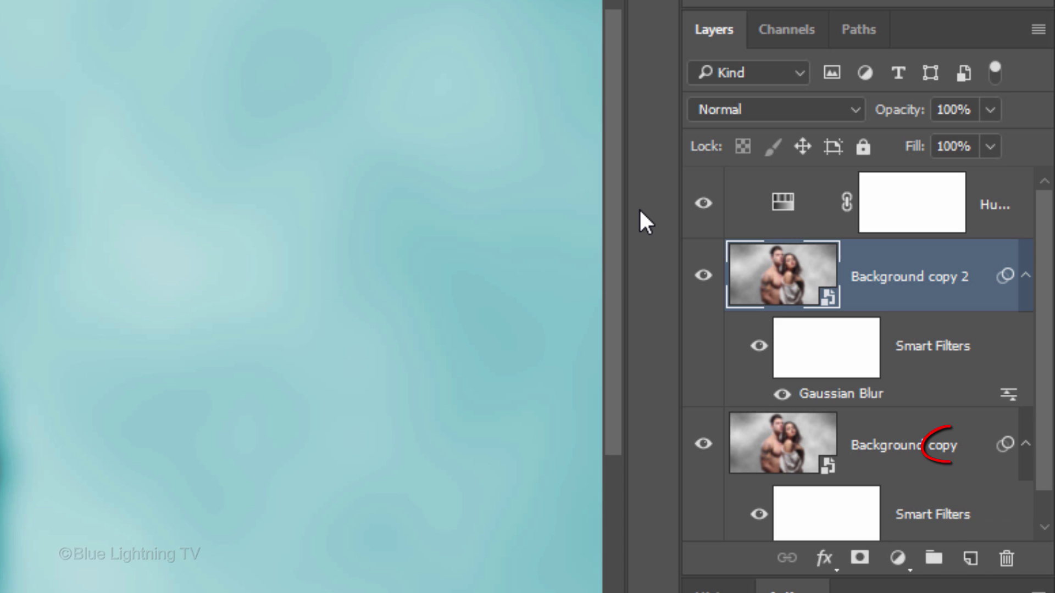
key("ctrl+j")
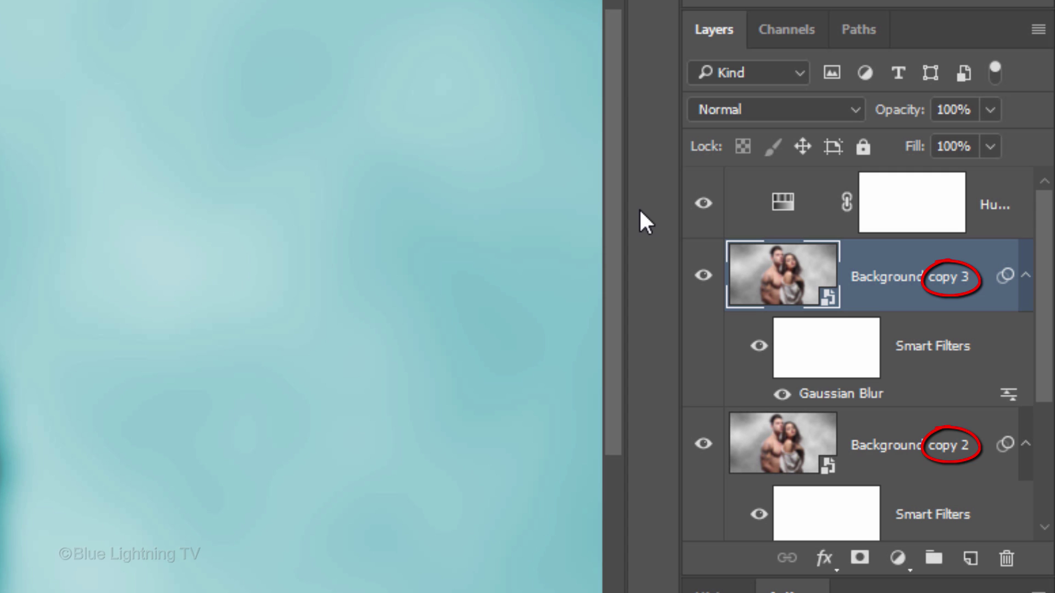
- Give Background copy 3 and 2 white layer masks, hide both, then select Background copy
left_click(859, 561)
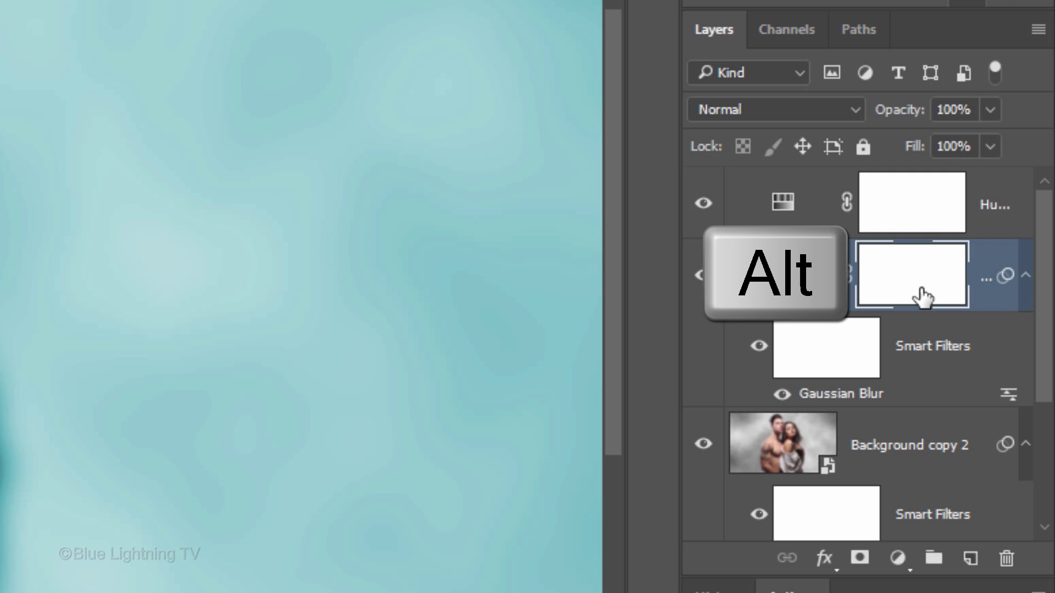
left_click_drag(923, 297, 915, 450)
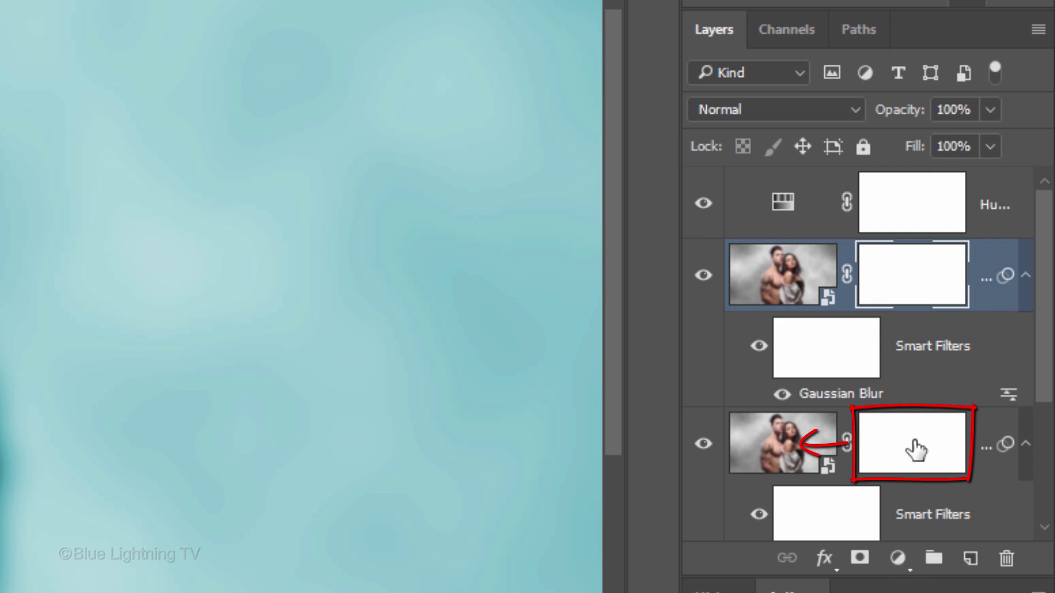
left_click(709, 279)
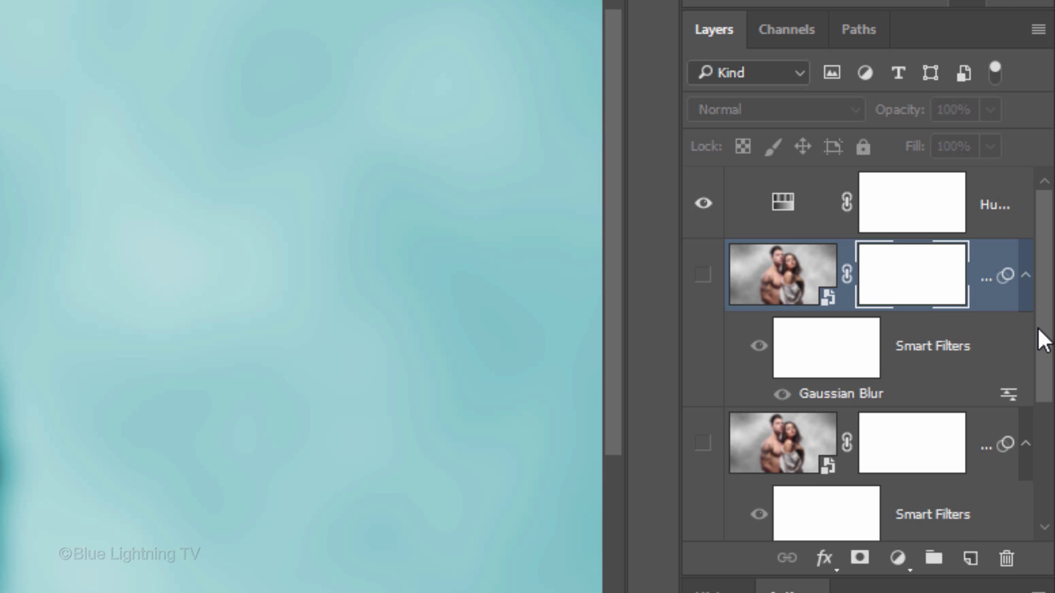
left_click_drag(1038, 329, 1040, 453)
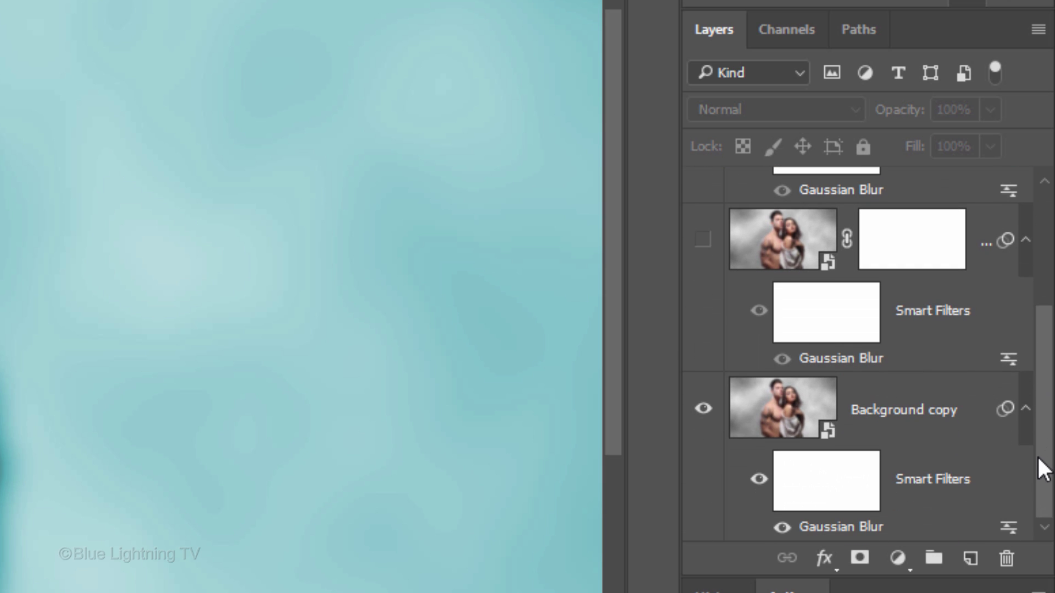
left_click(780, 404)
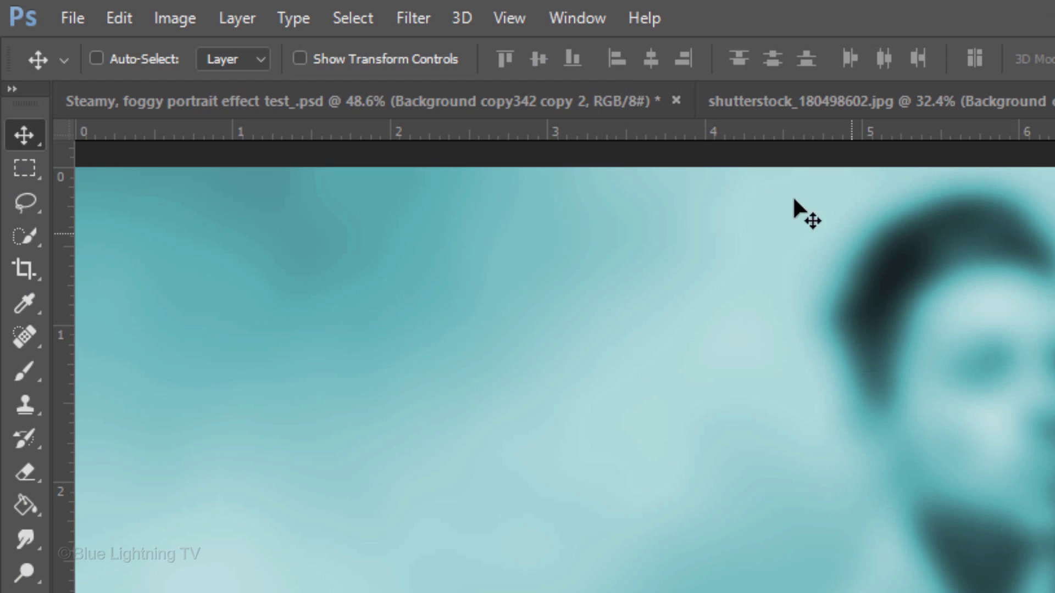
- Apply a Motion Blur with Angle 0° and Distance 150 pixels to Background copy
left_click(413, 18)
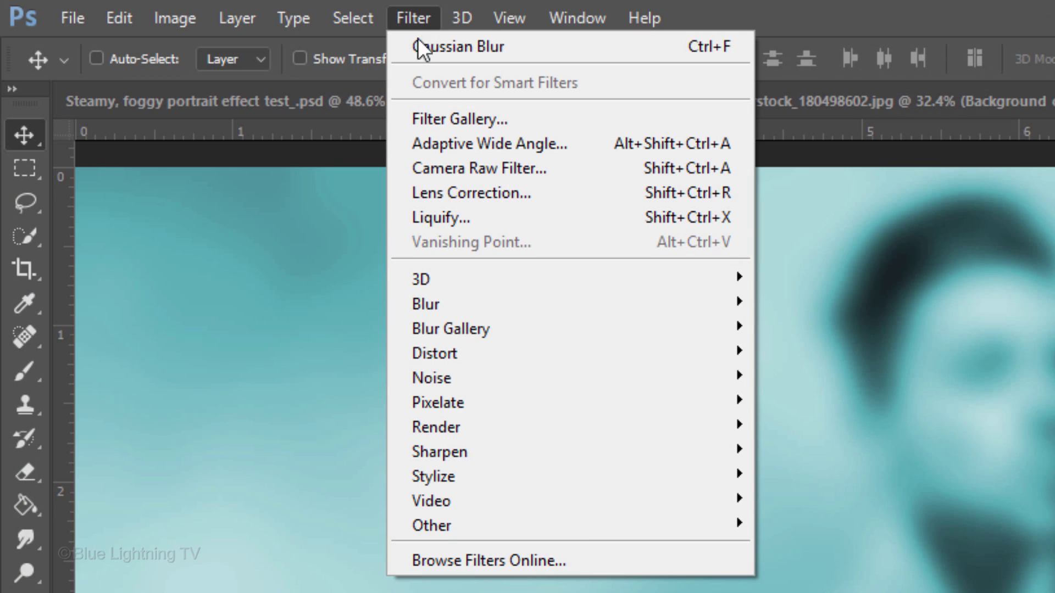
mouse_move(454, 301)
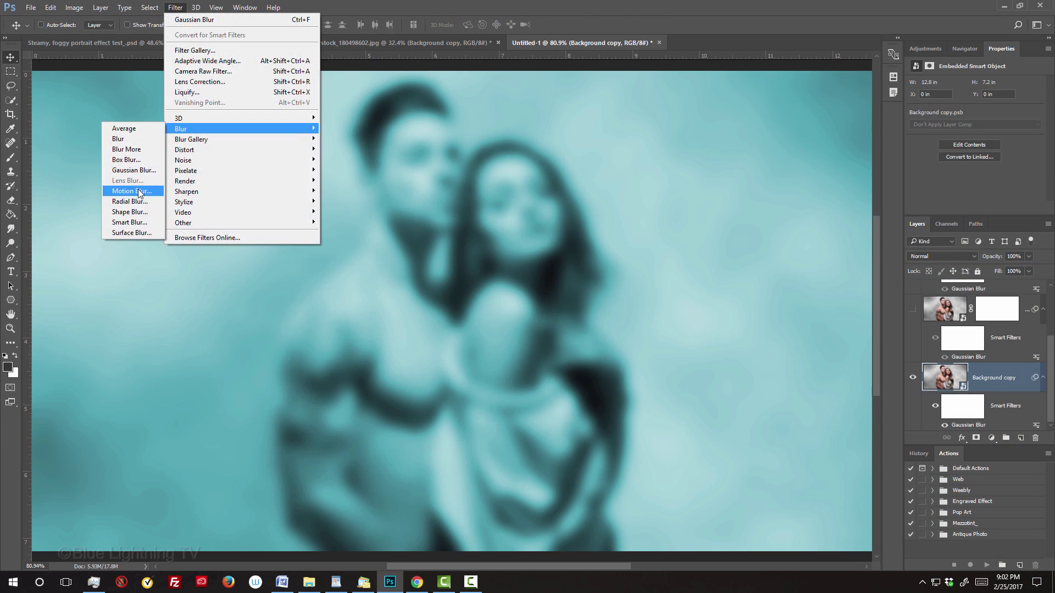
left_click(327, 446)
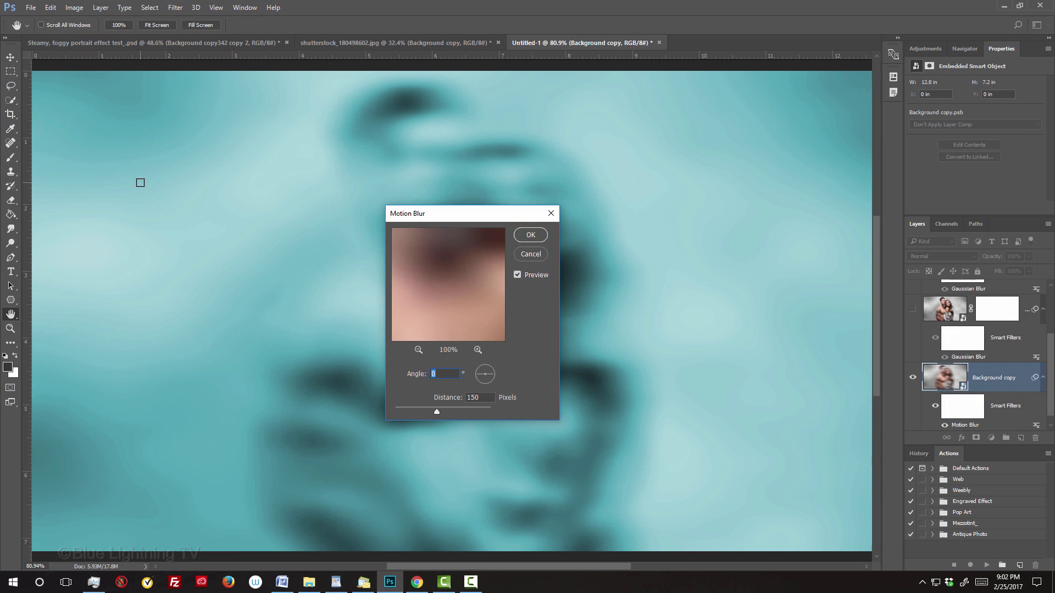
key("Return")
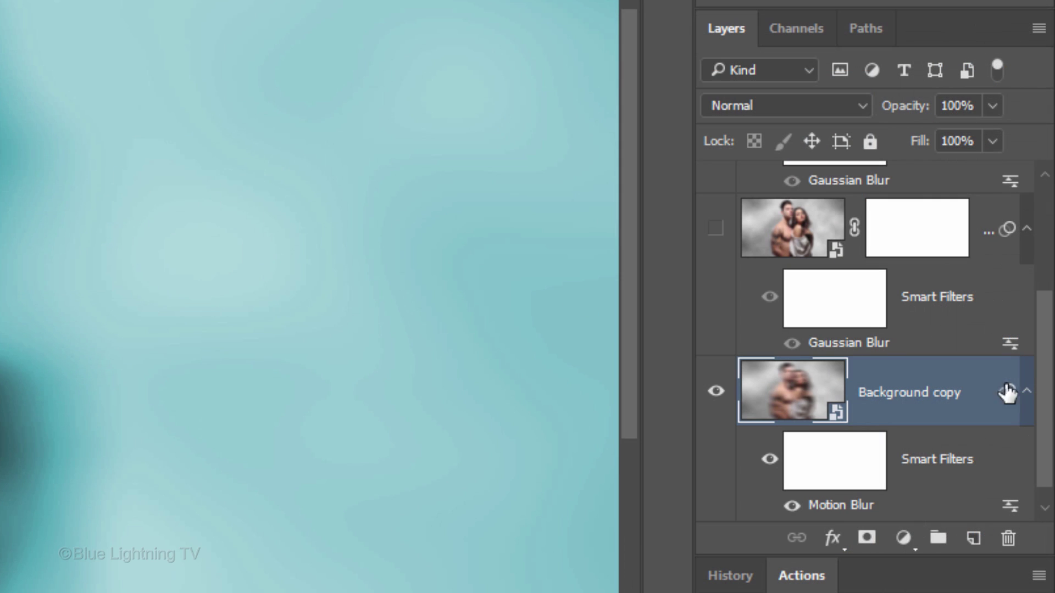
- Make Background copy 3 visible and edit its Gaussian Blur smart filter to a 4-pixel radius
left_click_drag(1051, 412, 1047, 318)
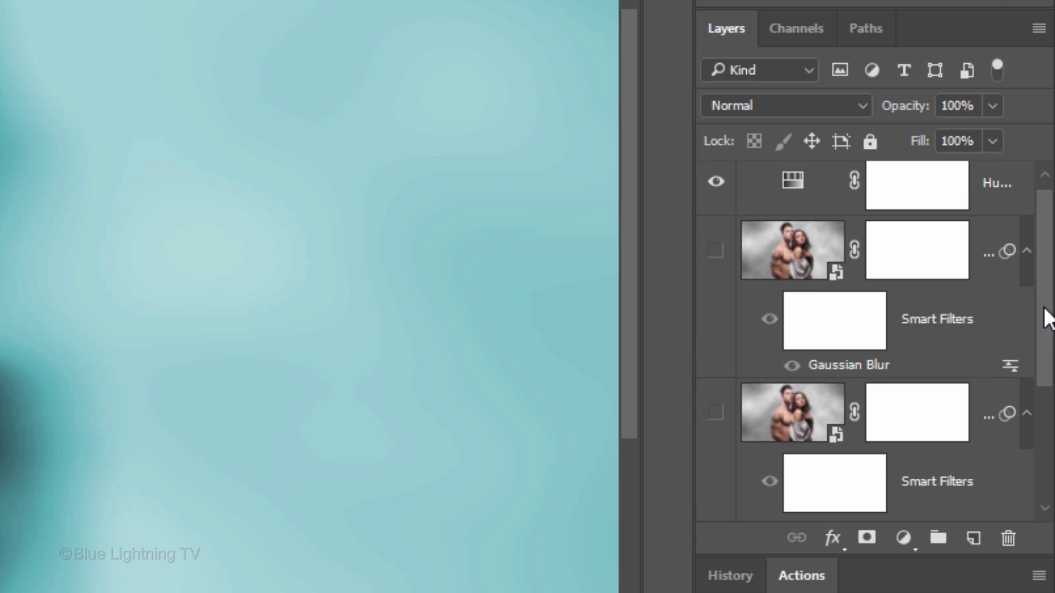
left_click(716, 252)
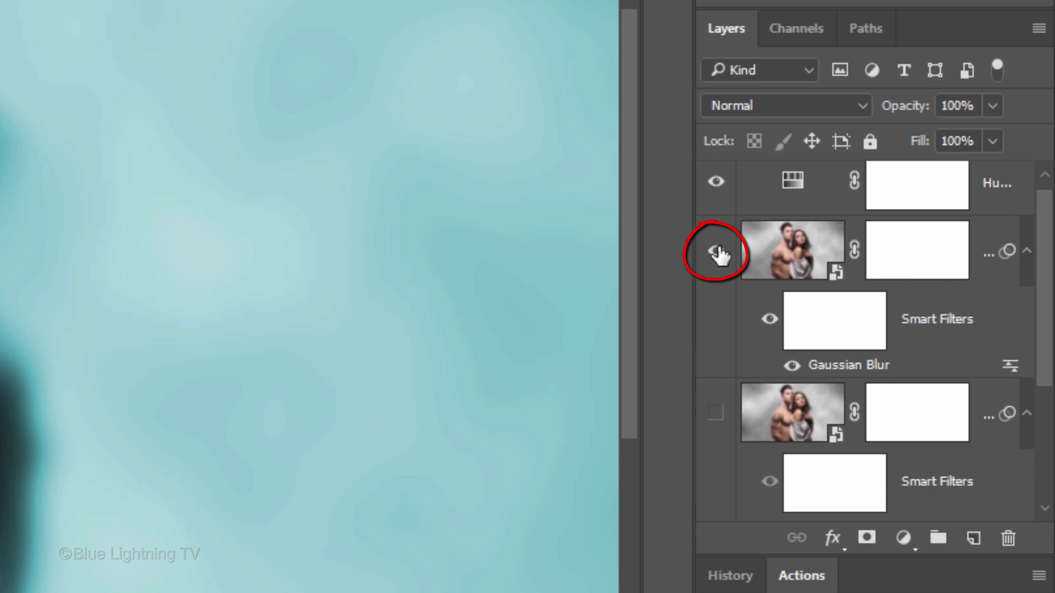
left_click(794, 246)
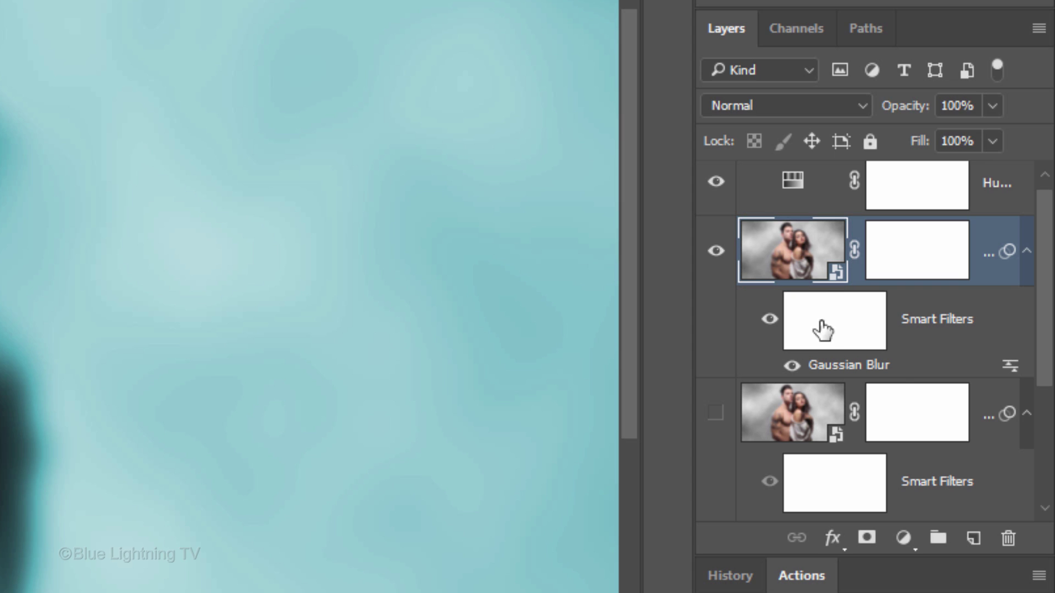
left_click(834, 367)
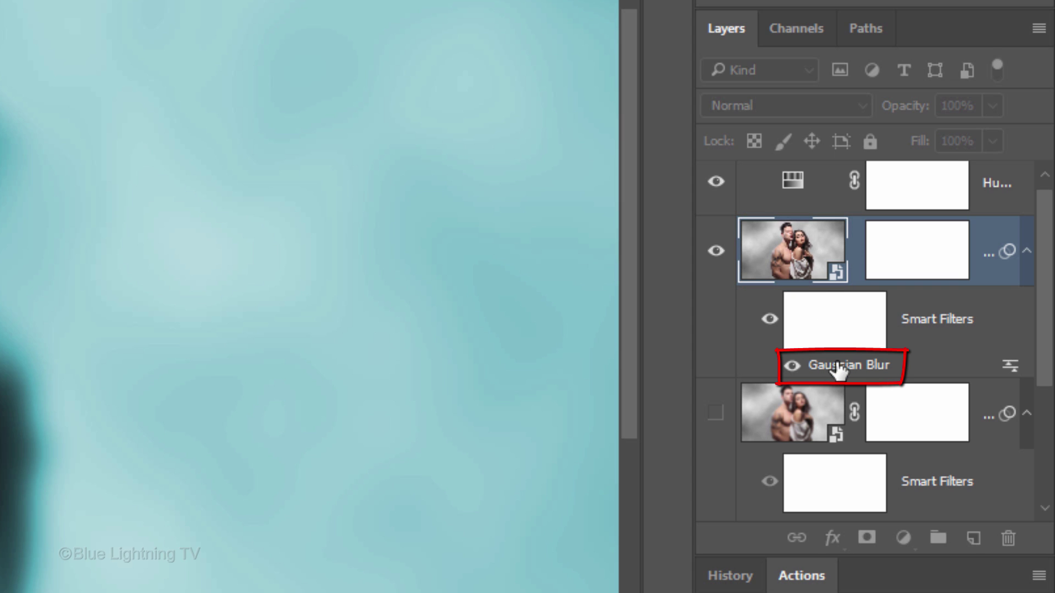
double_click(838, 366)
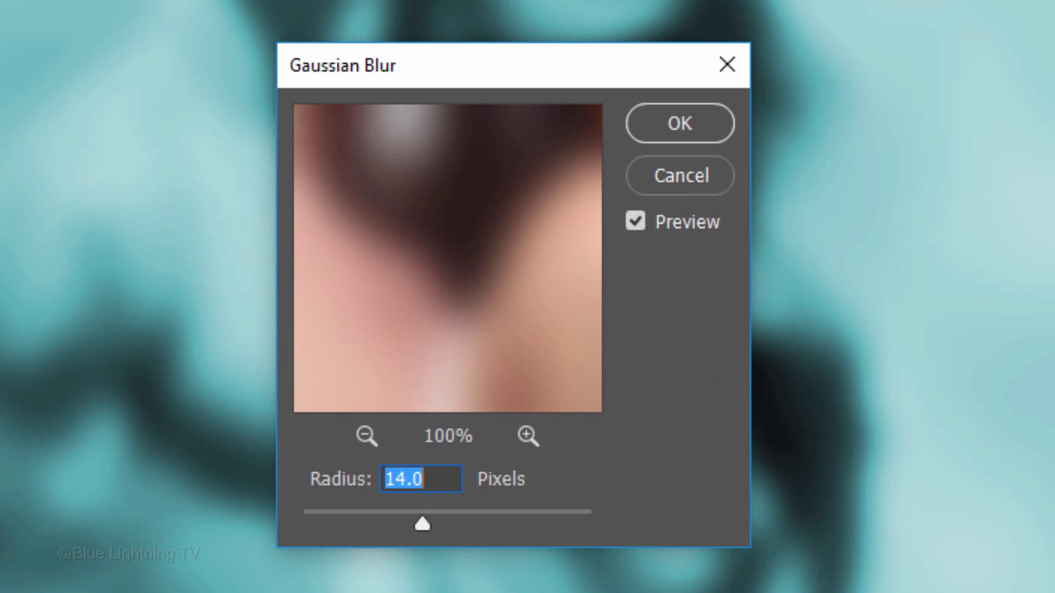
type("4")
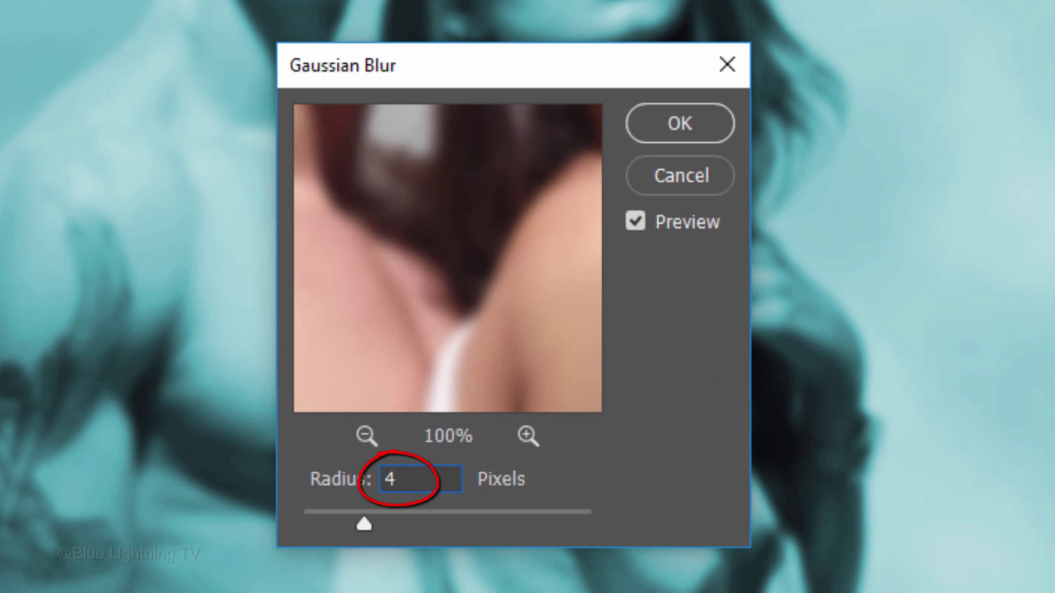
key("Return")
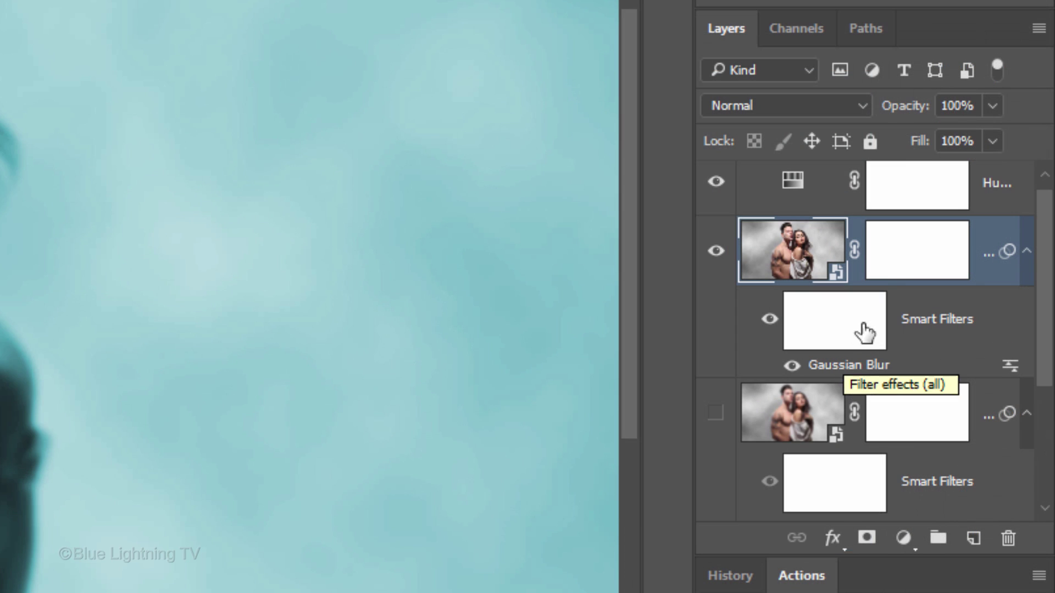
- Target Background copy 3's layer mask and pick a soft 150 px brush for black painting
left_click(904, 260)
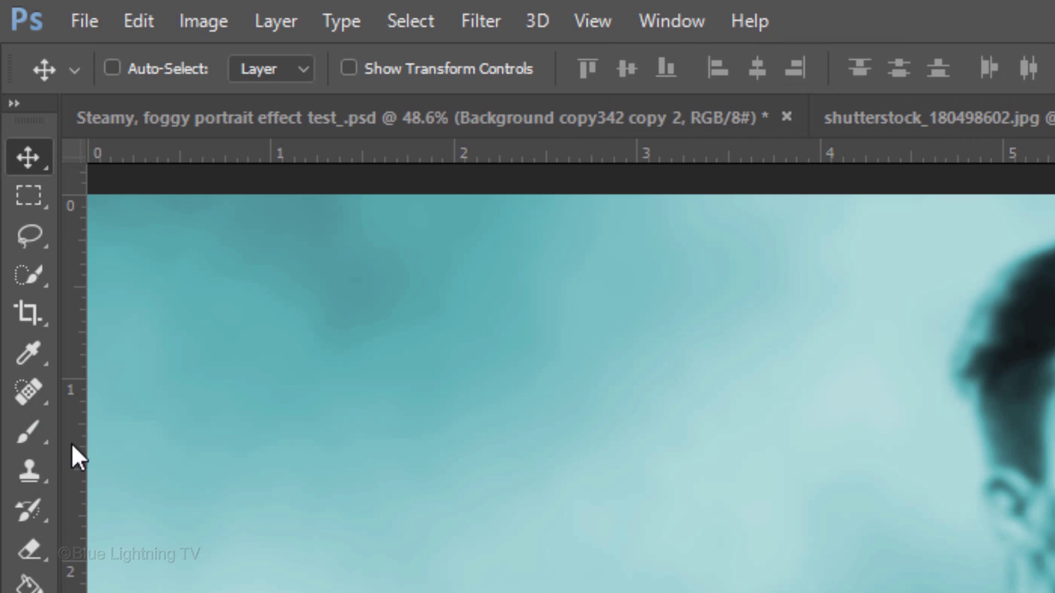
left_click(32, 432)
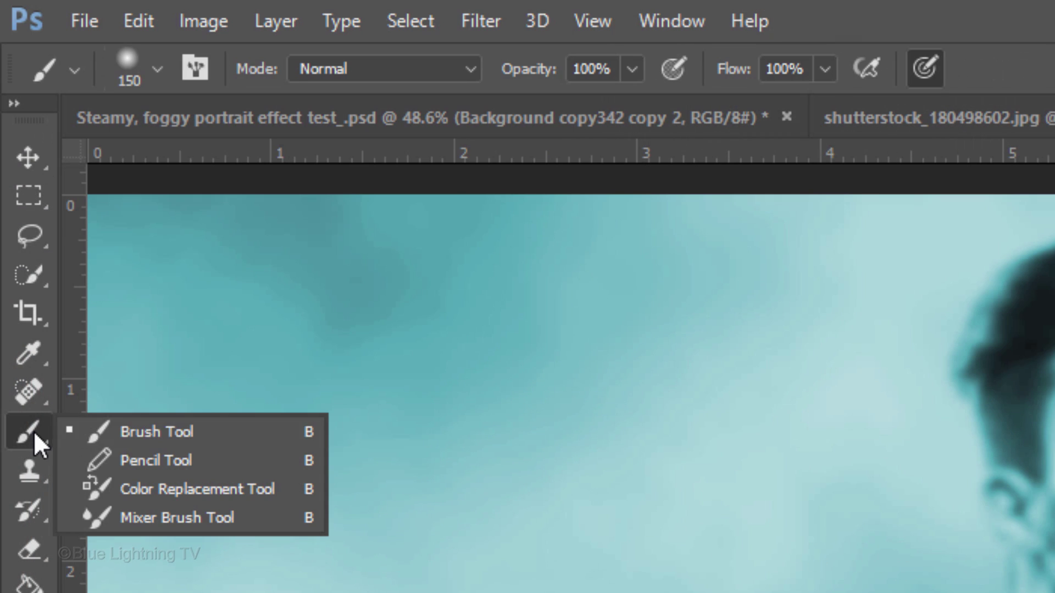
left_click(145, 429)
left_click(156, 70)
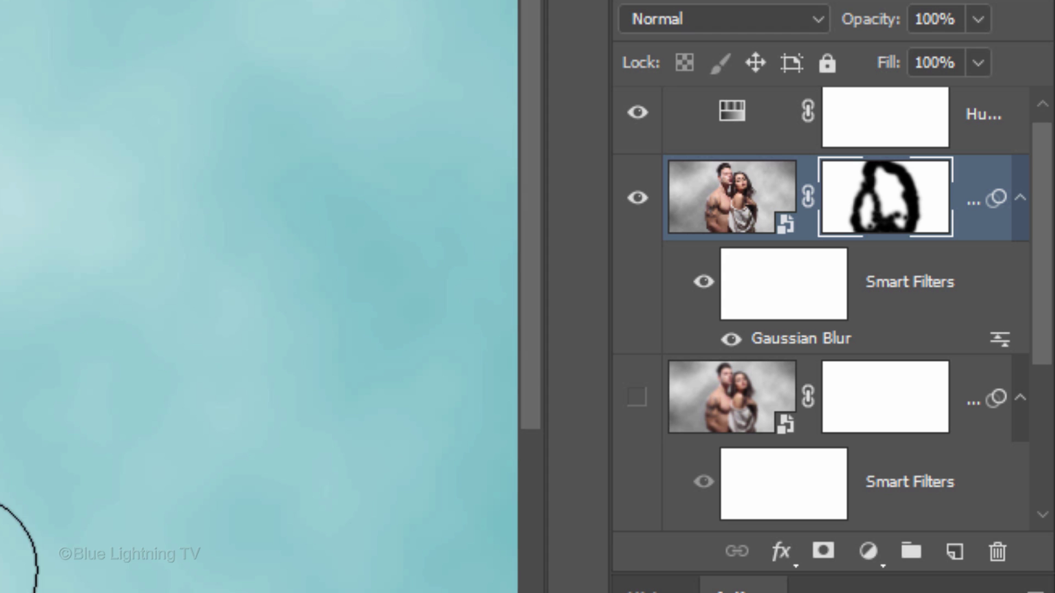
- Turn Background copy 2 back on and target its layer mask for black brush strokes
left_click(637, 398)
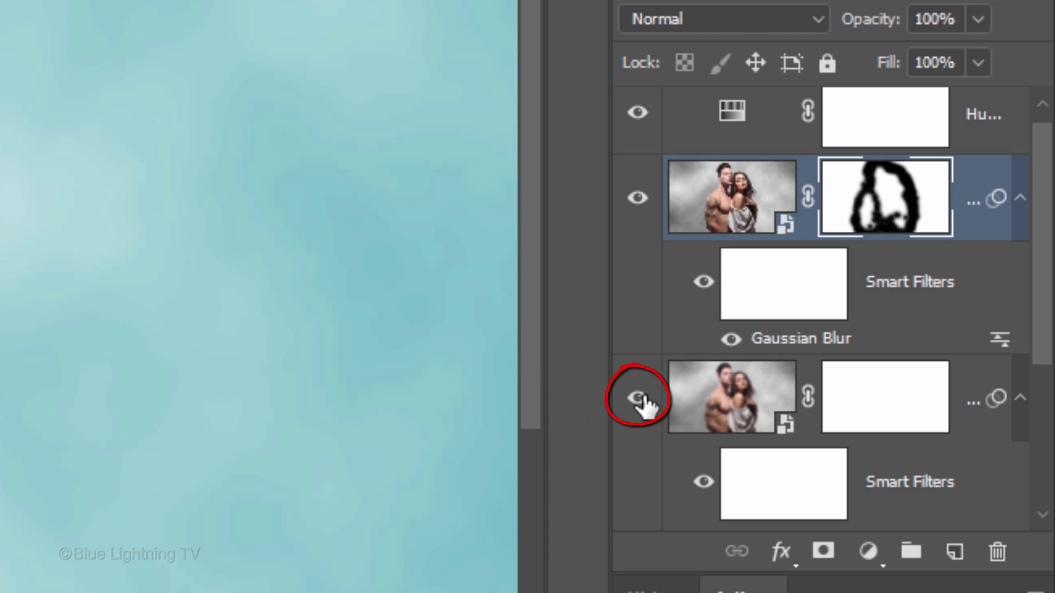
left_click(890, 405)
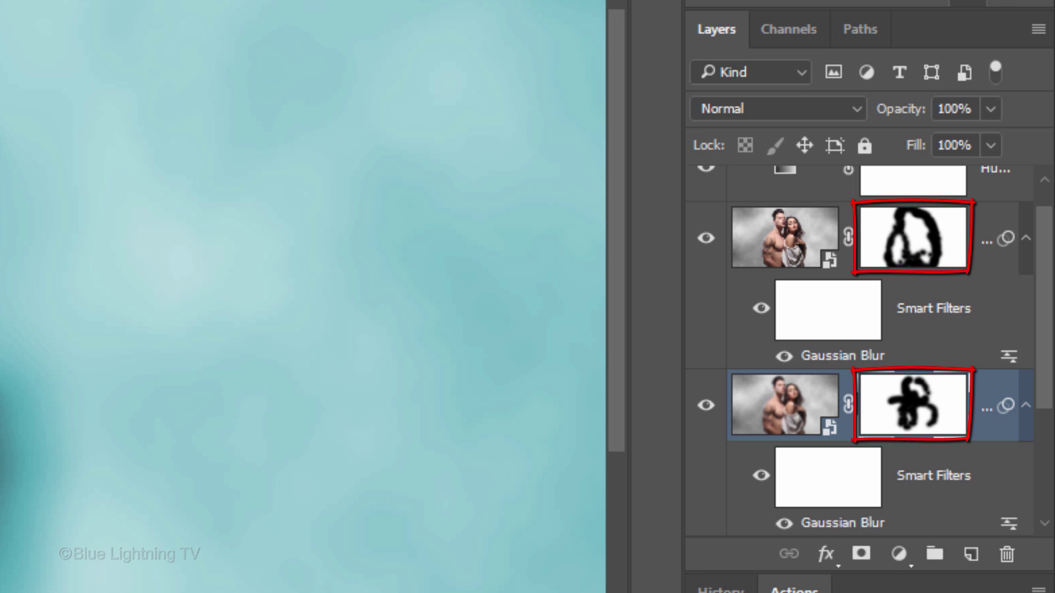
- Reselect Background copy 3's mask and lower the brush opacity to 50%
left_click(916, 248)
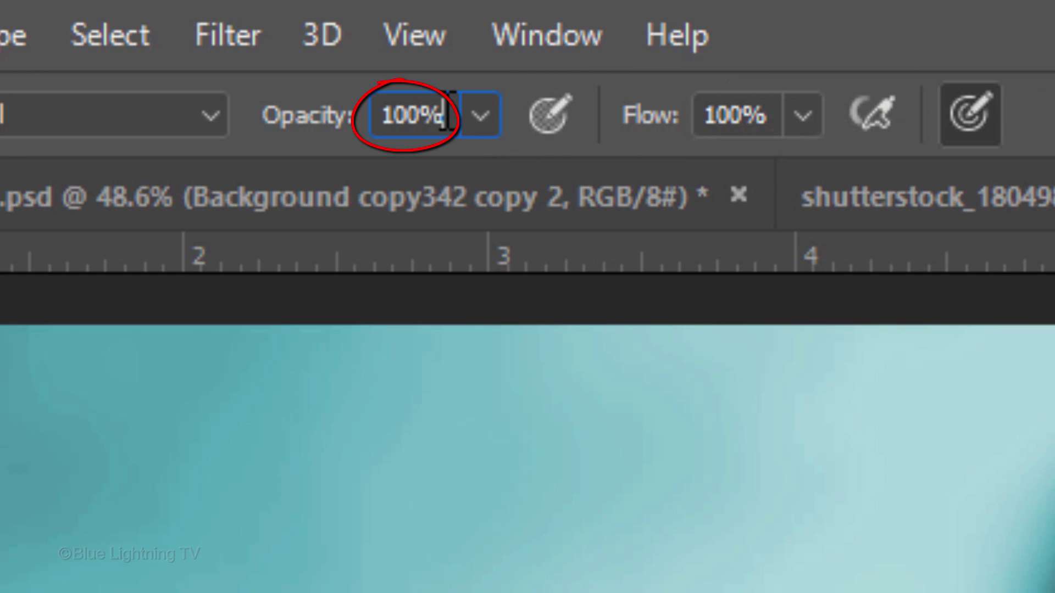
left_click(447, 113)
type("50")
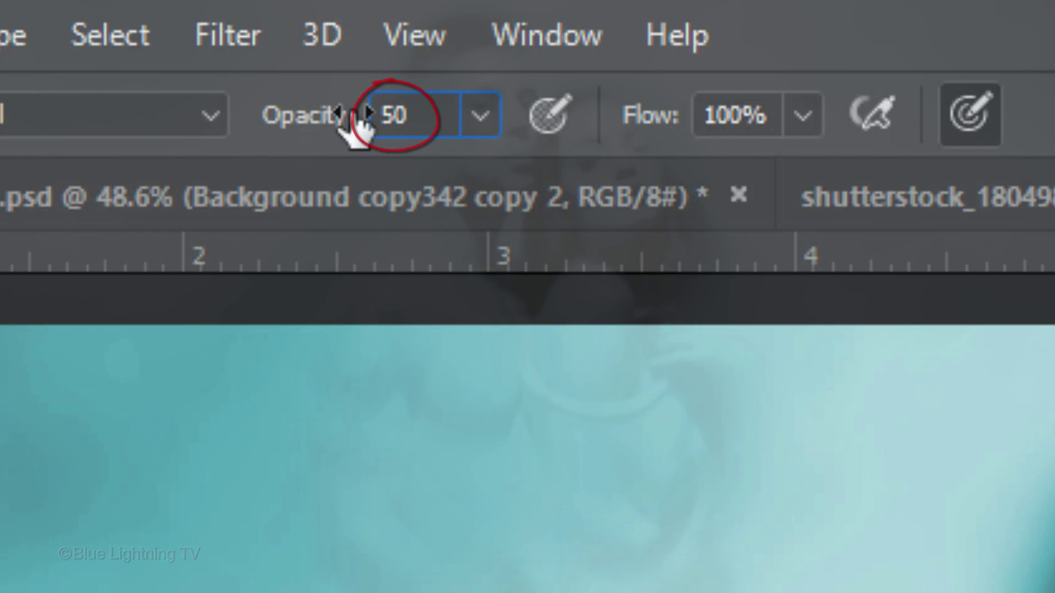